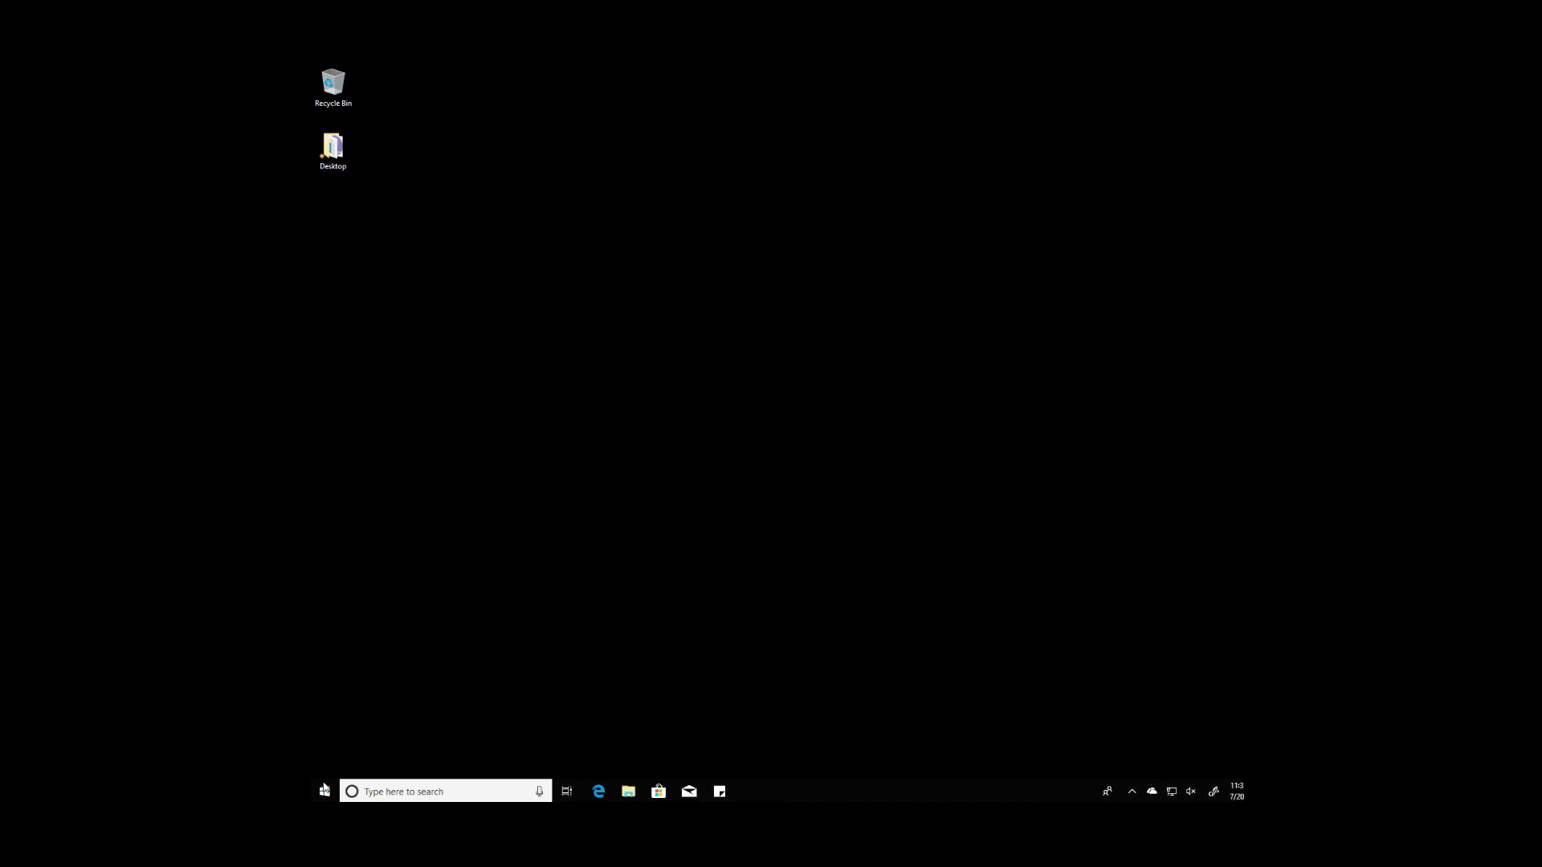
# Step: Launch Command Prompt via Start search for cmd and run ipconfig /all
pyautogui.click(325, 792)
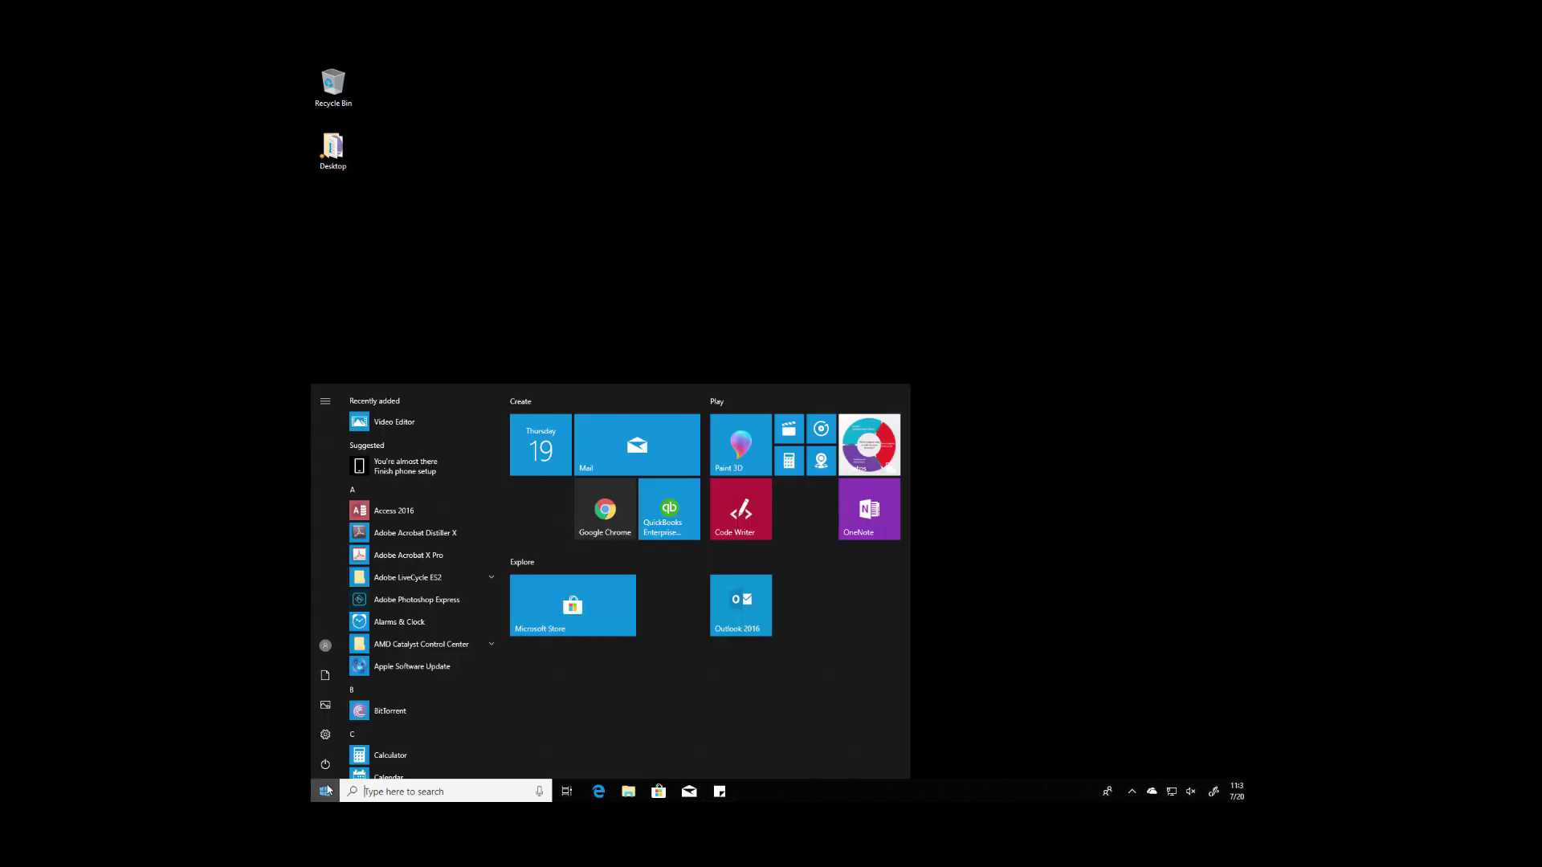
pyautogui.write('cmd')
pyautogui.press('Return')
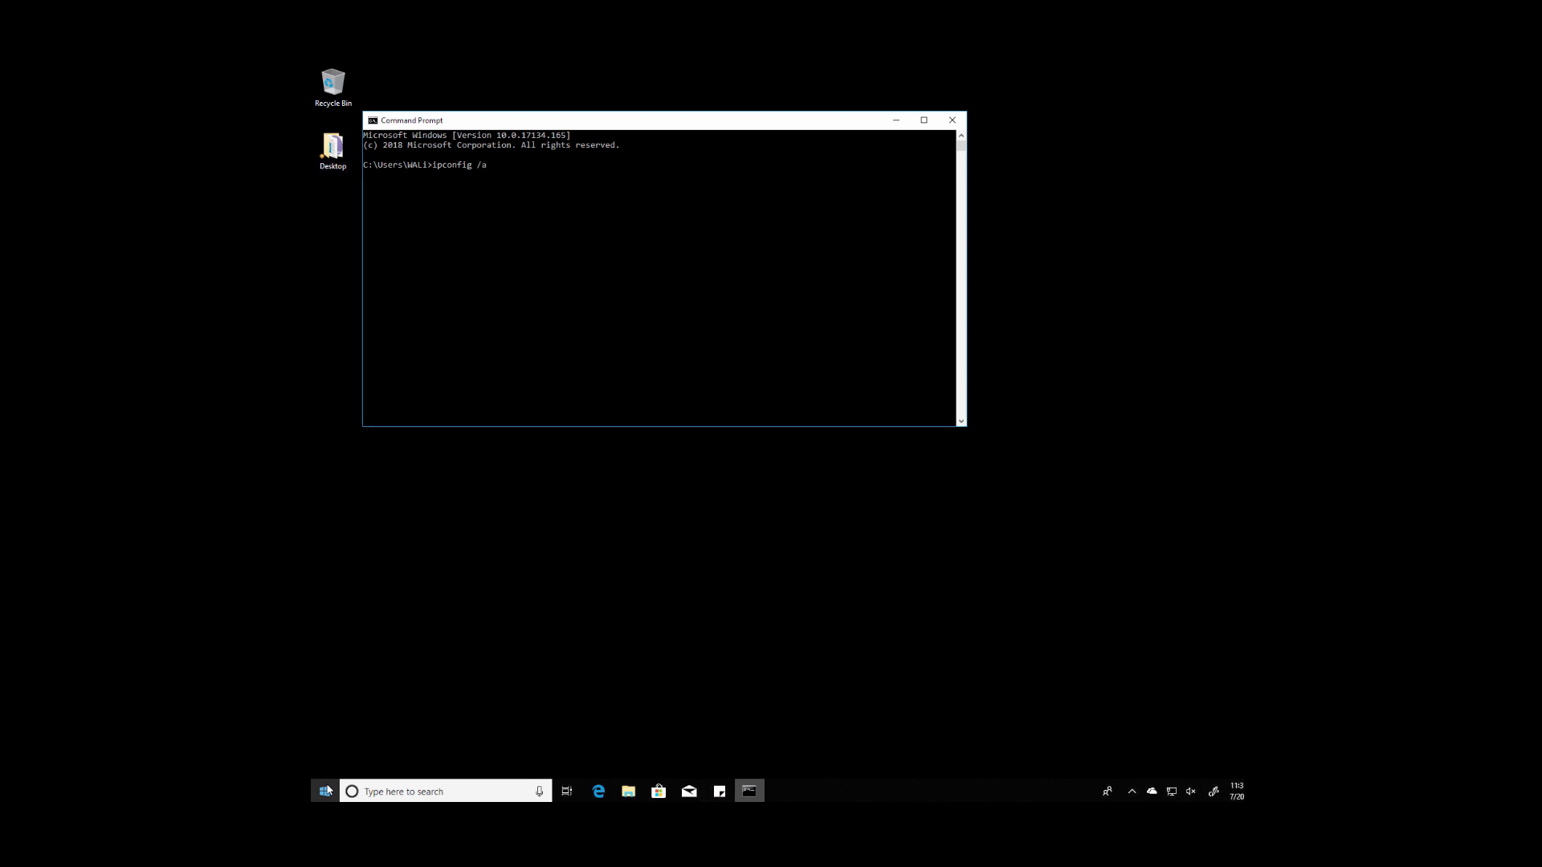
pyautogui.press('Return')
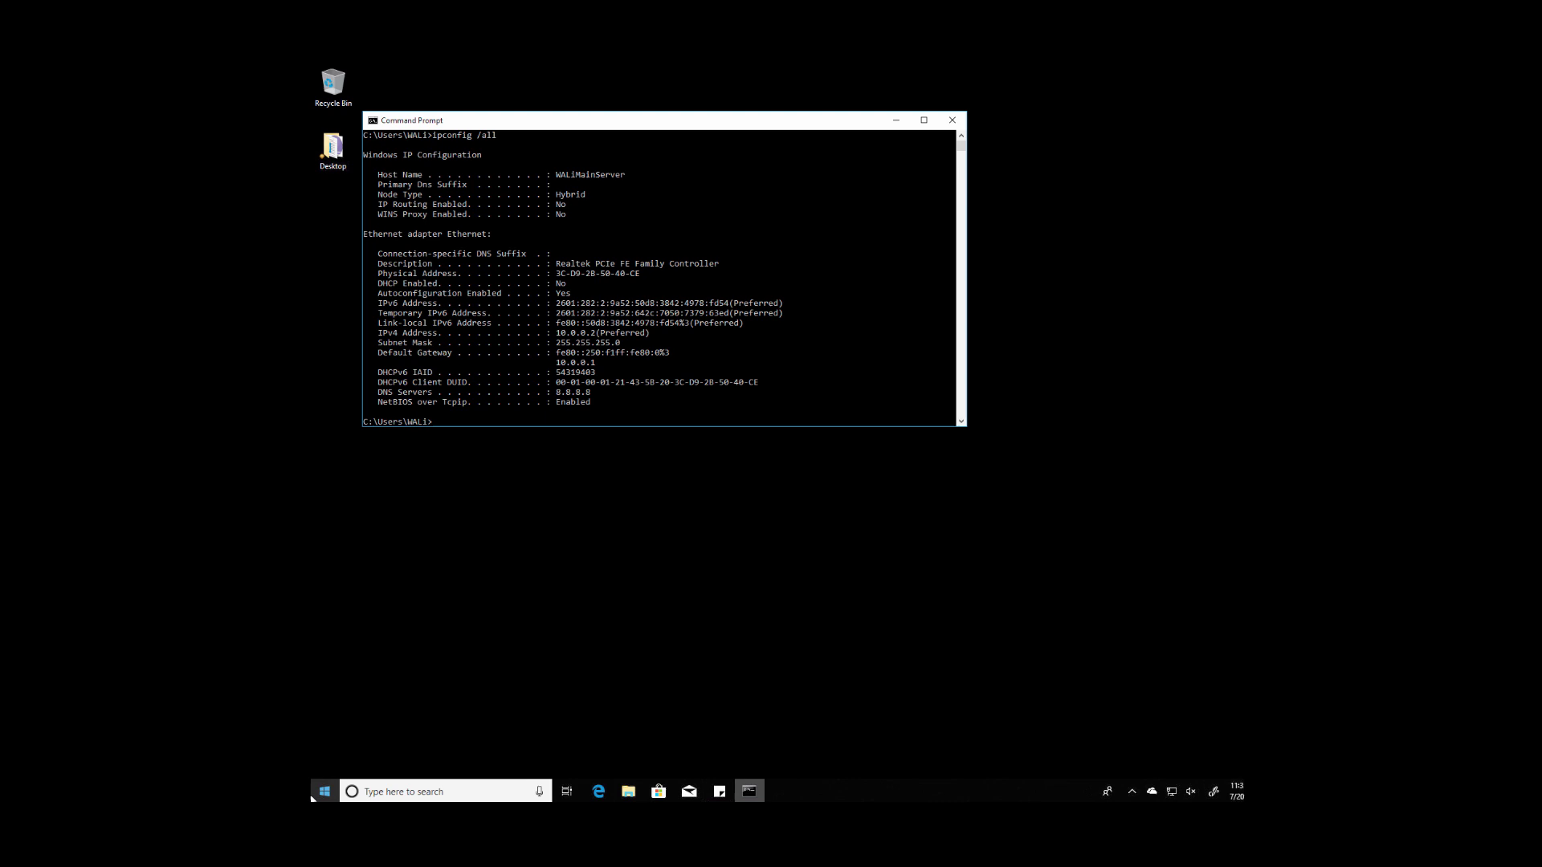
# Step: Select the Default Gateway address 10.0.0.1 and copy it
pyautogui.moveTo(454, 353); pyautogui.dragTo(380, 357)
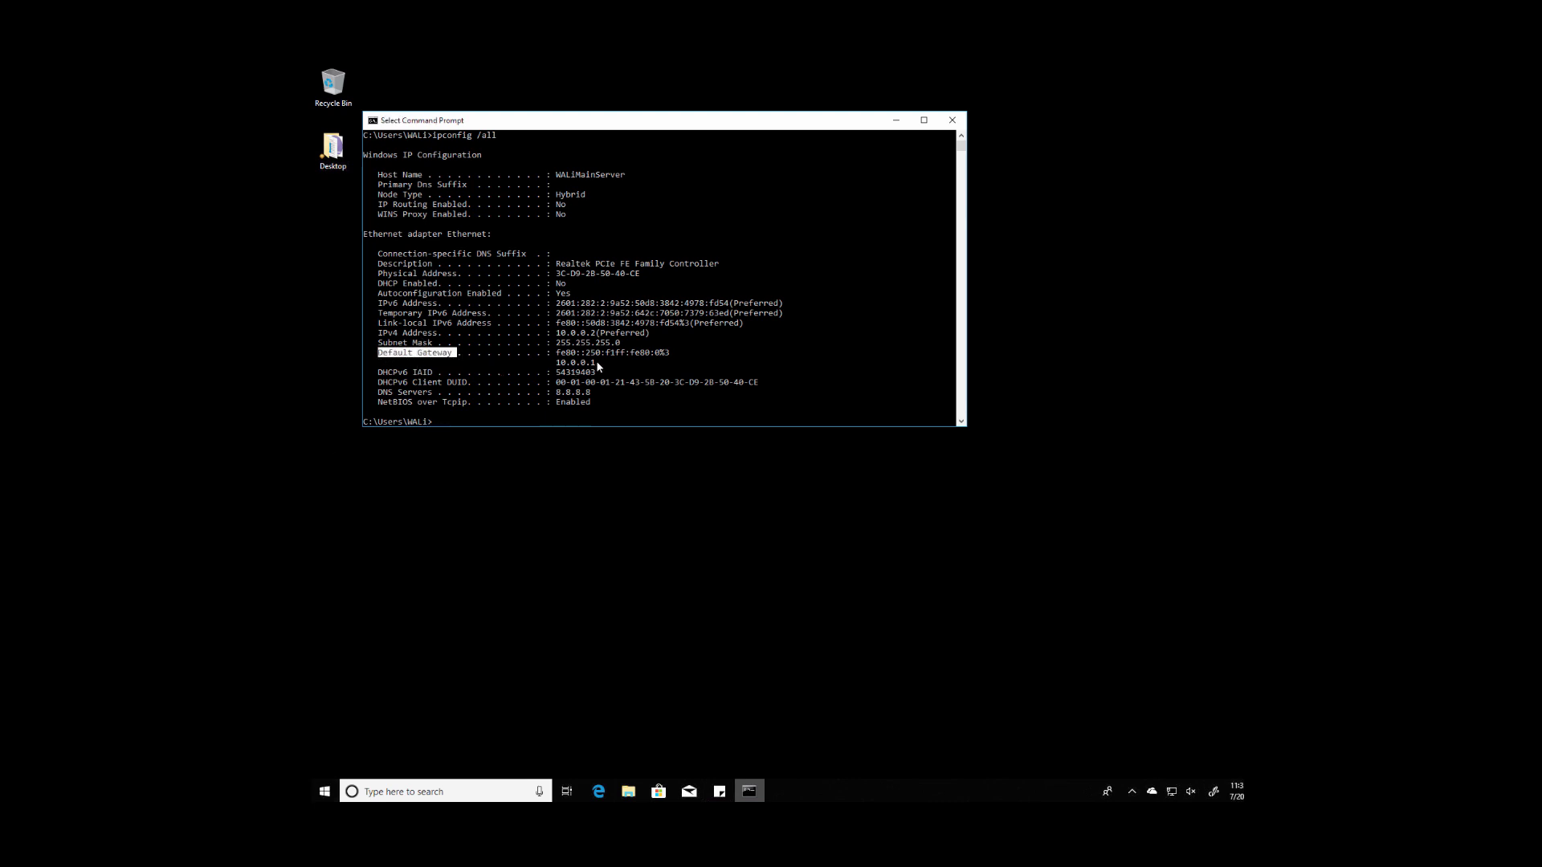
pyautogui.moveTo(598, 363); pyautogui.dragTo(559, 367)
pyautogui.rightClick(575, 368)
pyautogui.rightClick(559, 367)
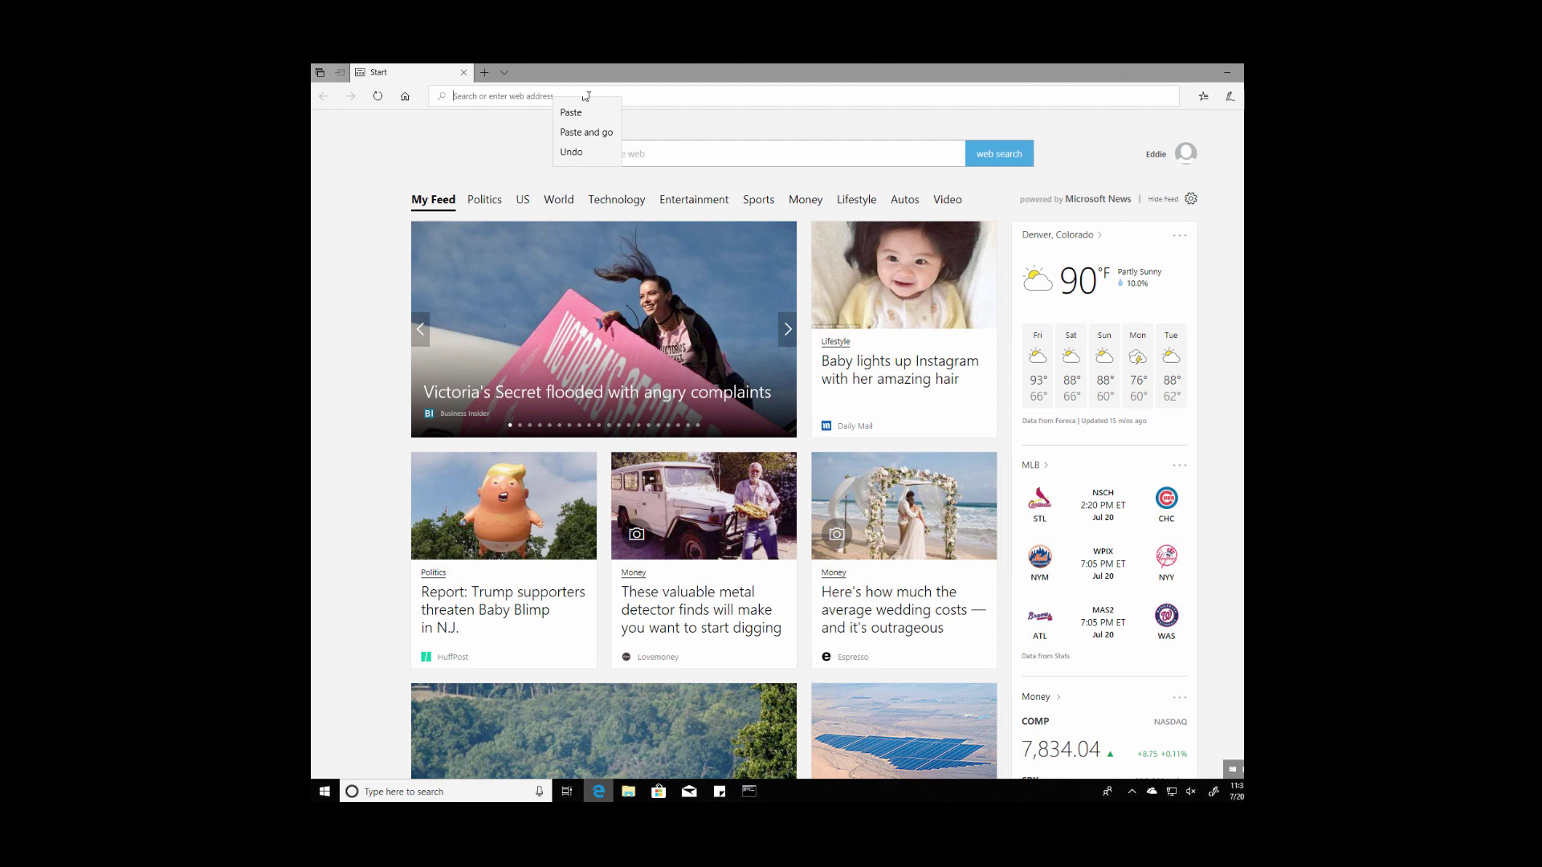
# Step: Paste 10.0.0.1 into Edge's address bar and load the gateway page
pyautogui.click(595, 132)
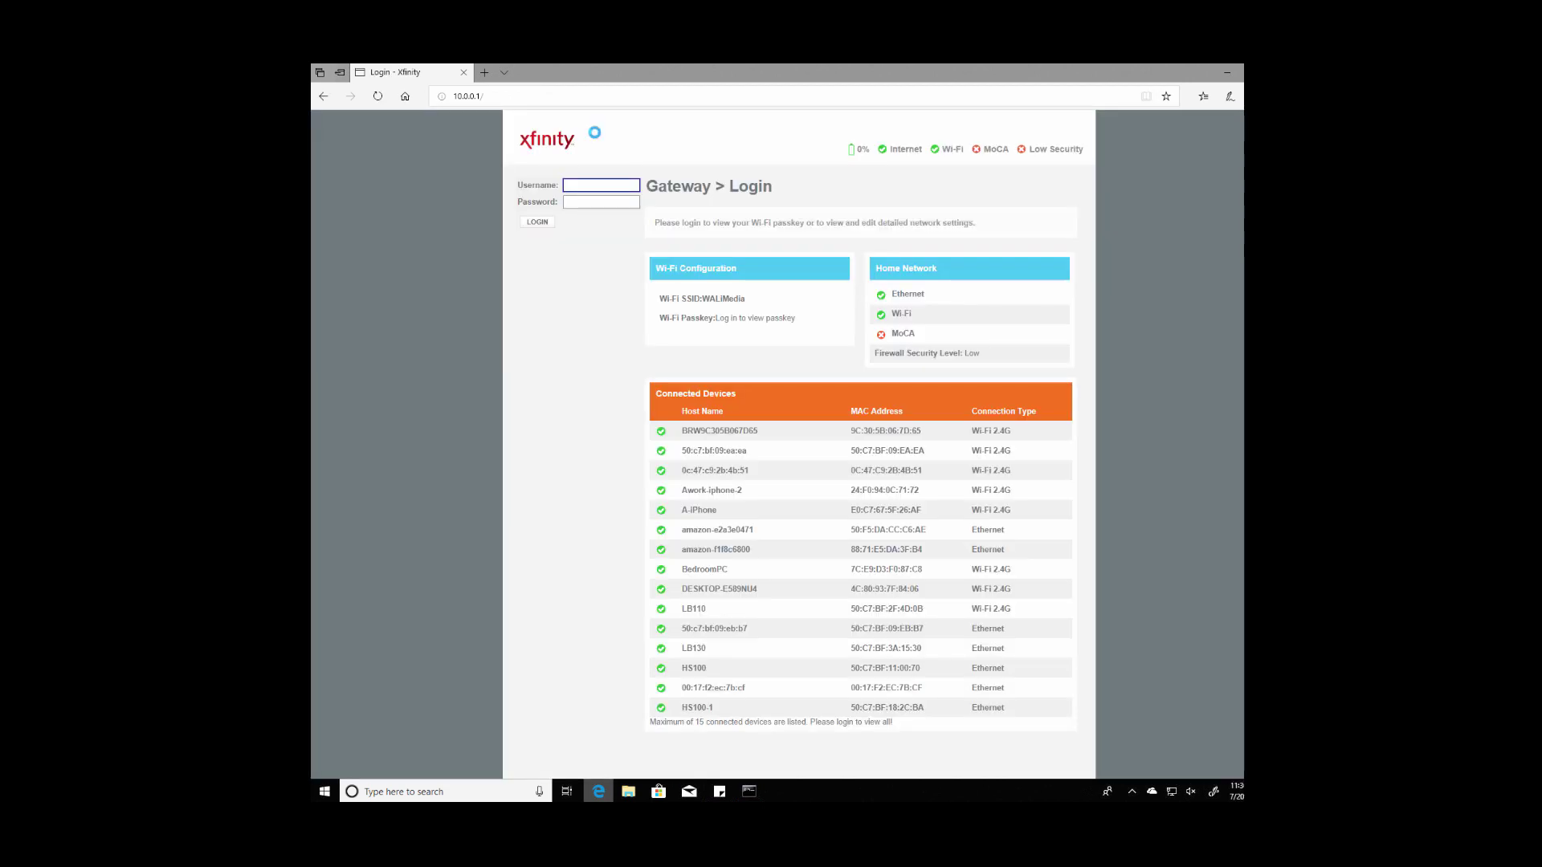
# Step: Log in with the admin username and password, then check the Low Security firewall status
pyautogui.click(591, 184)
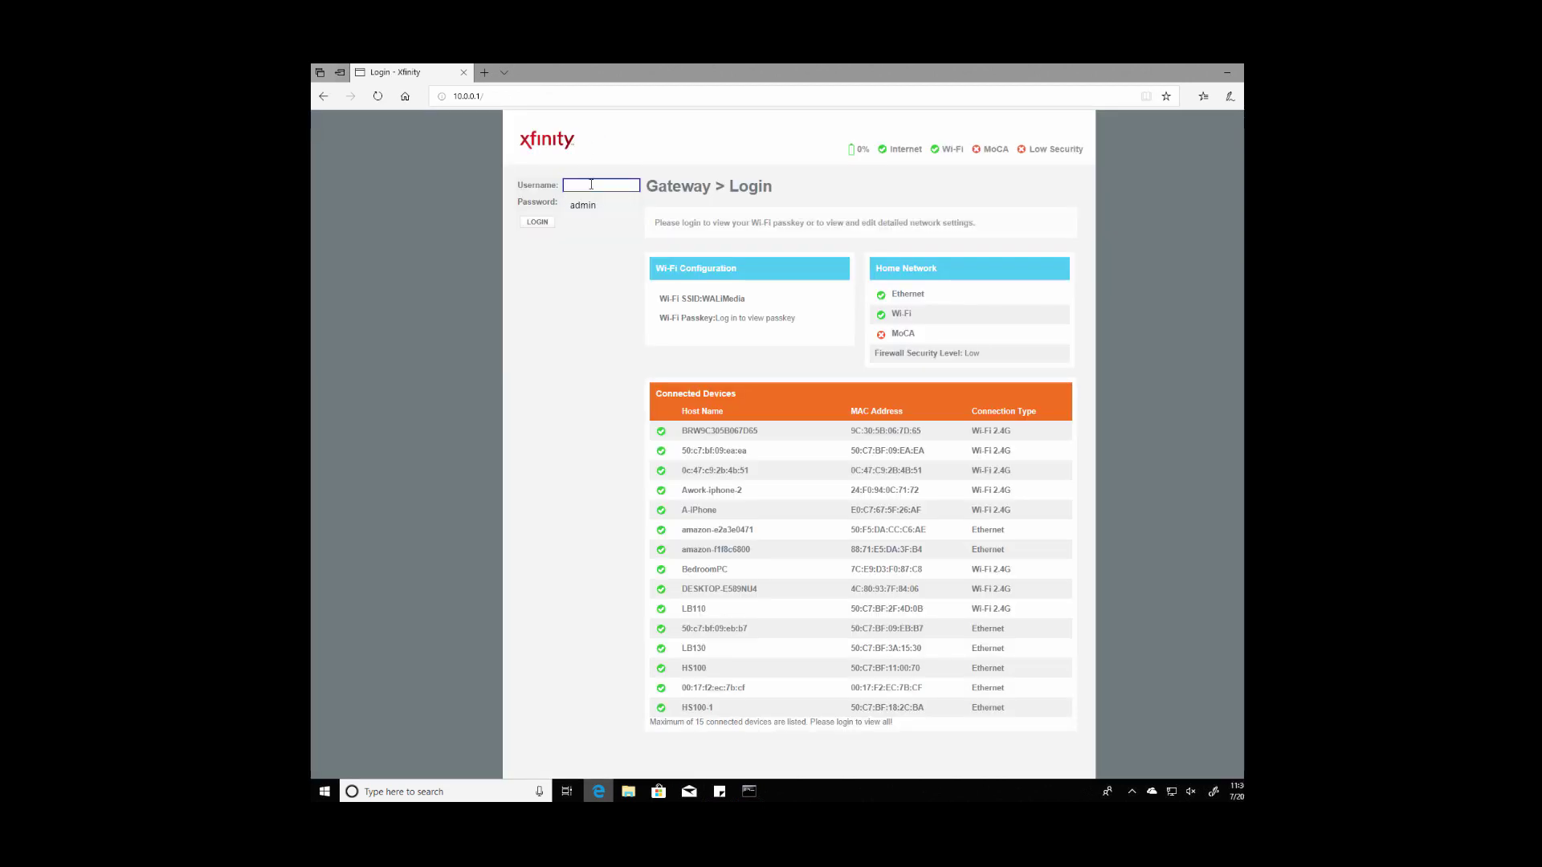
pyautogui.write('admin')
pyautogui.press('Tab')
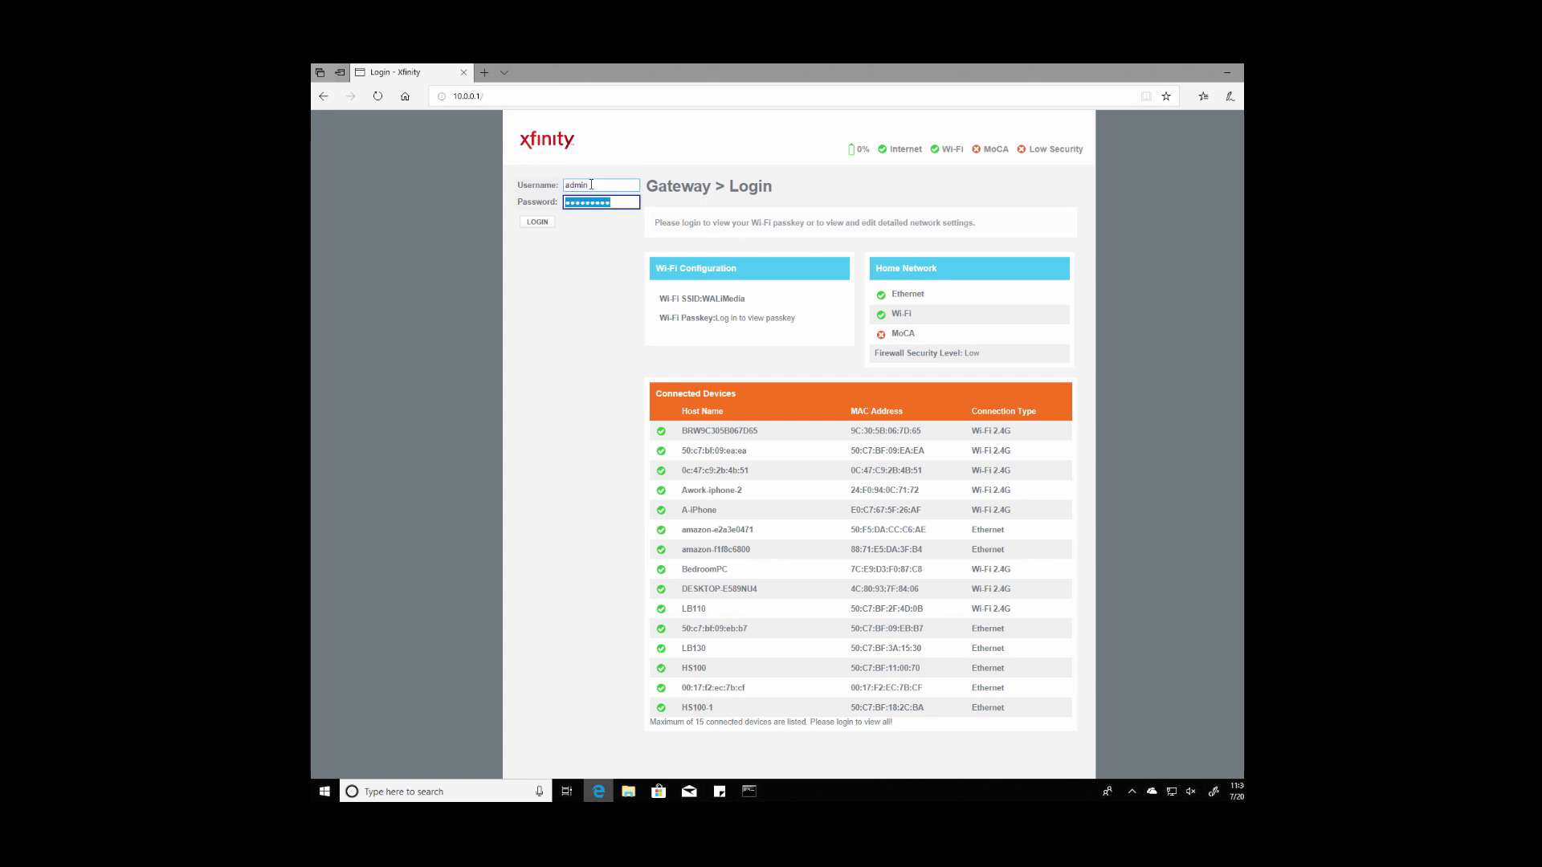
pyautogui.write('password1')
pyautogui.press('Return')
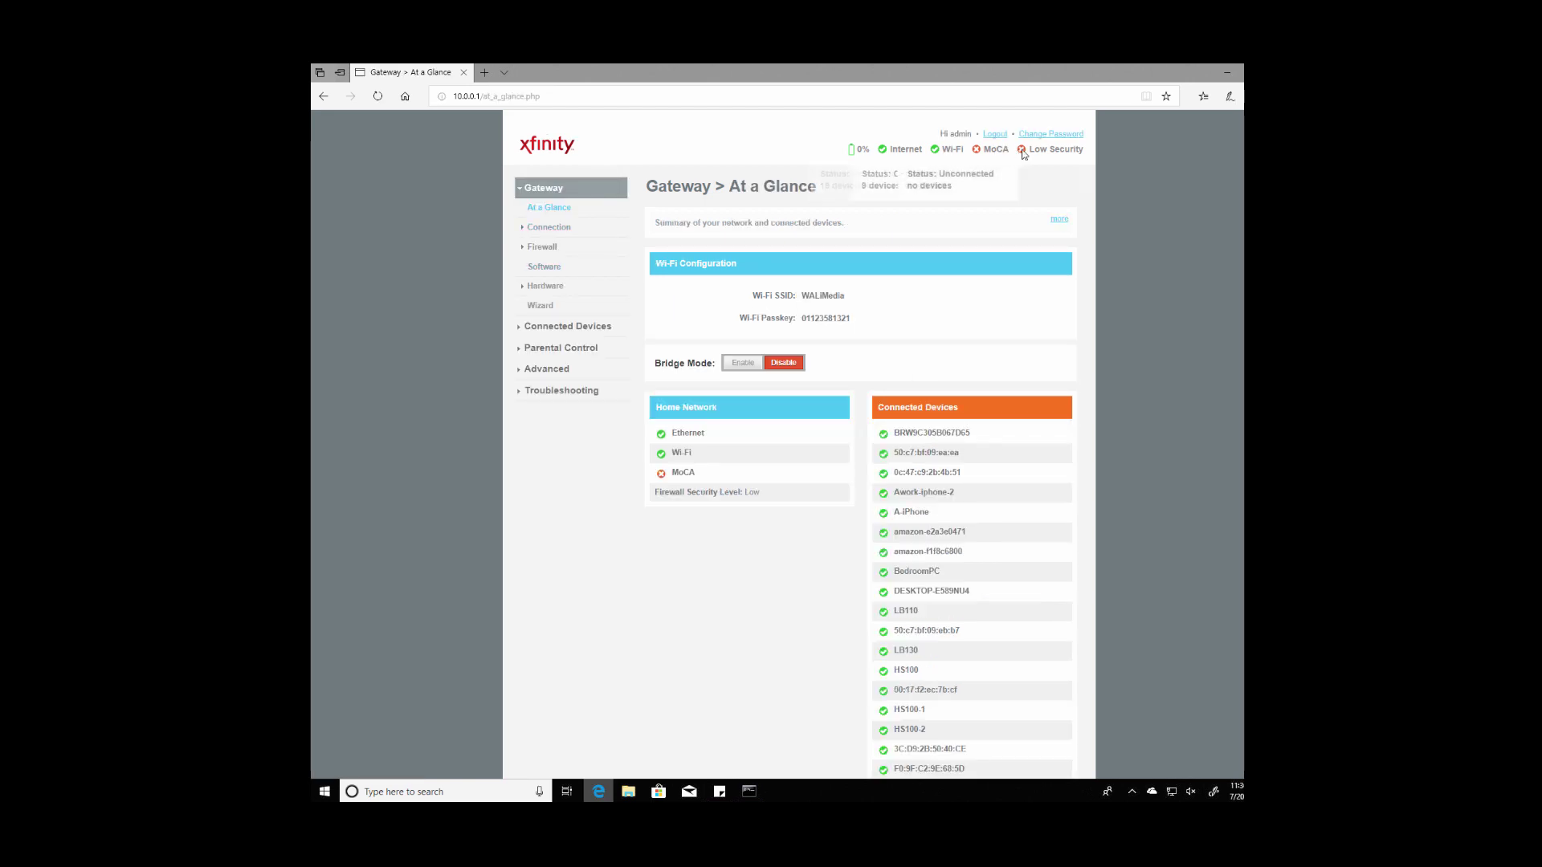
pyautogui.moveTo(1050, 157)
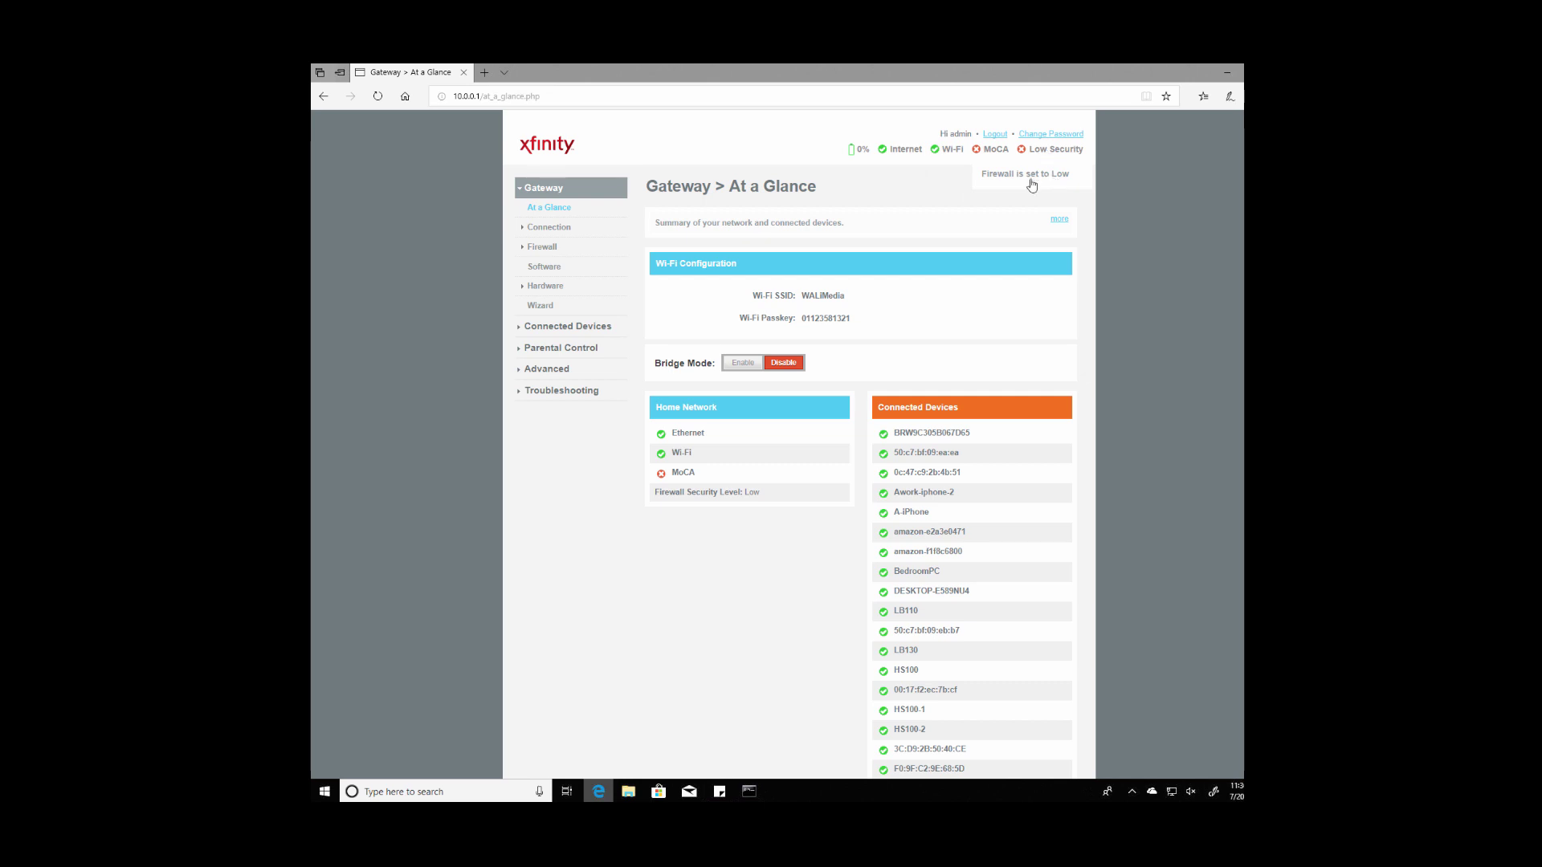
# Step: Under Gateway > Firewall > IPv4, choose Maximum Security (High) and save
pyautogui.click(526, 248)
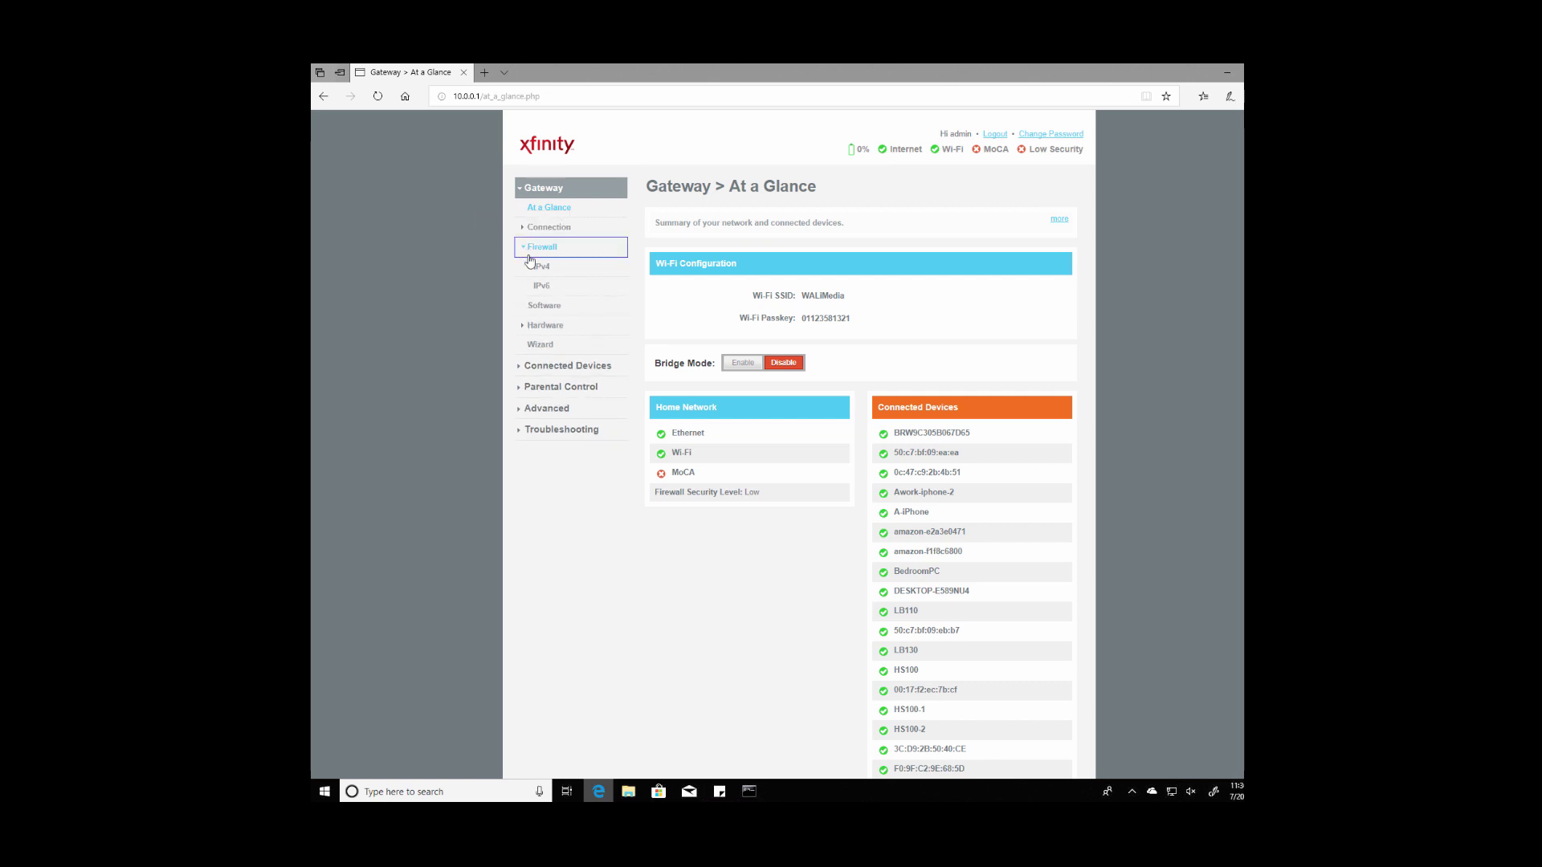
pyautogui.click(539, 268)
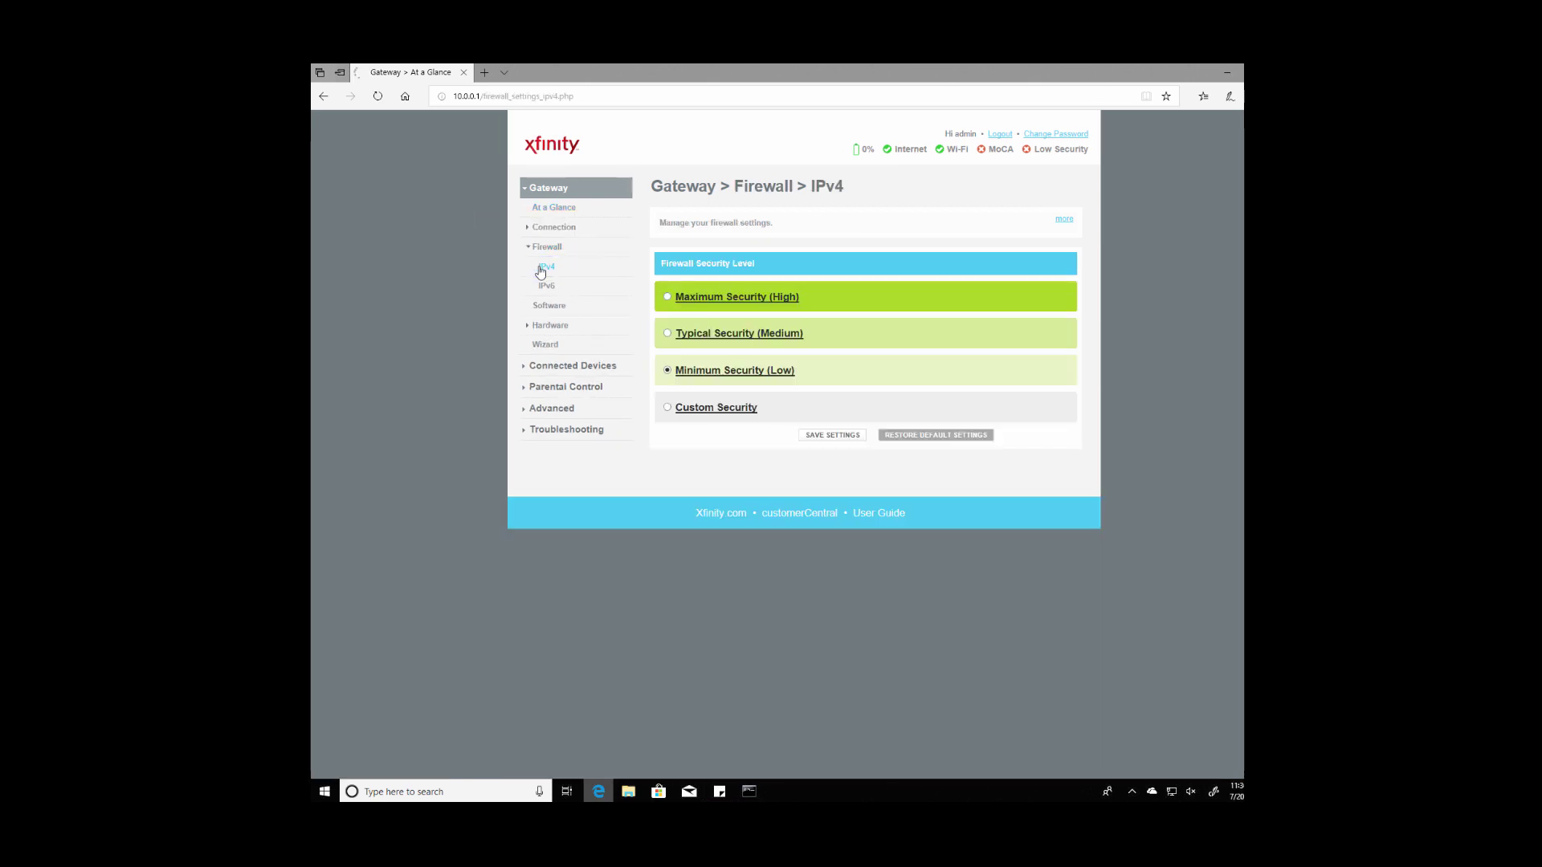
pyautogui.click(668, 298)
pyautogui.click(843, 435)
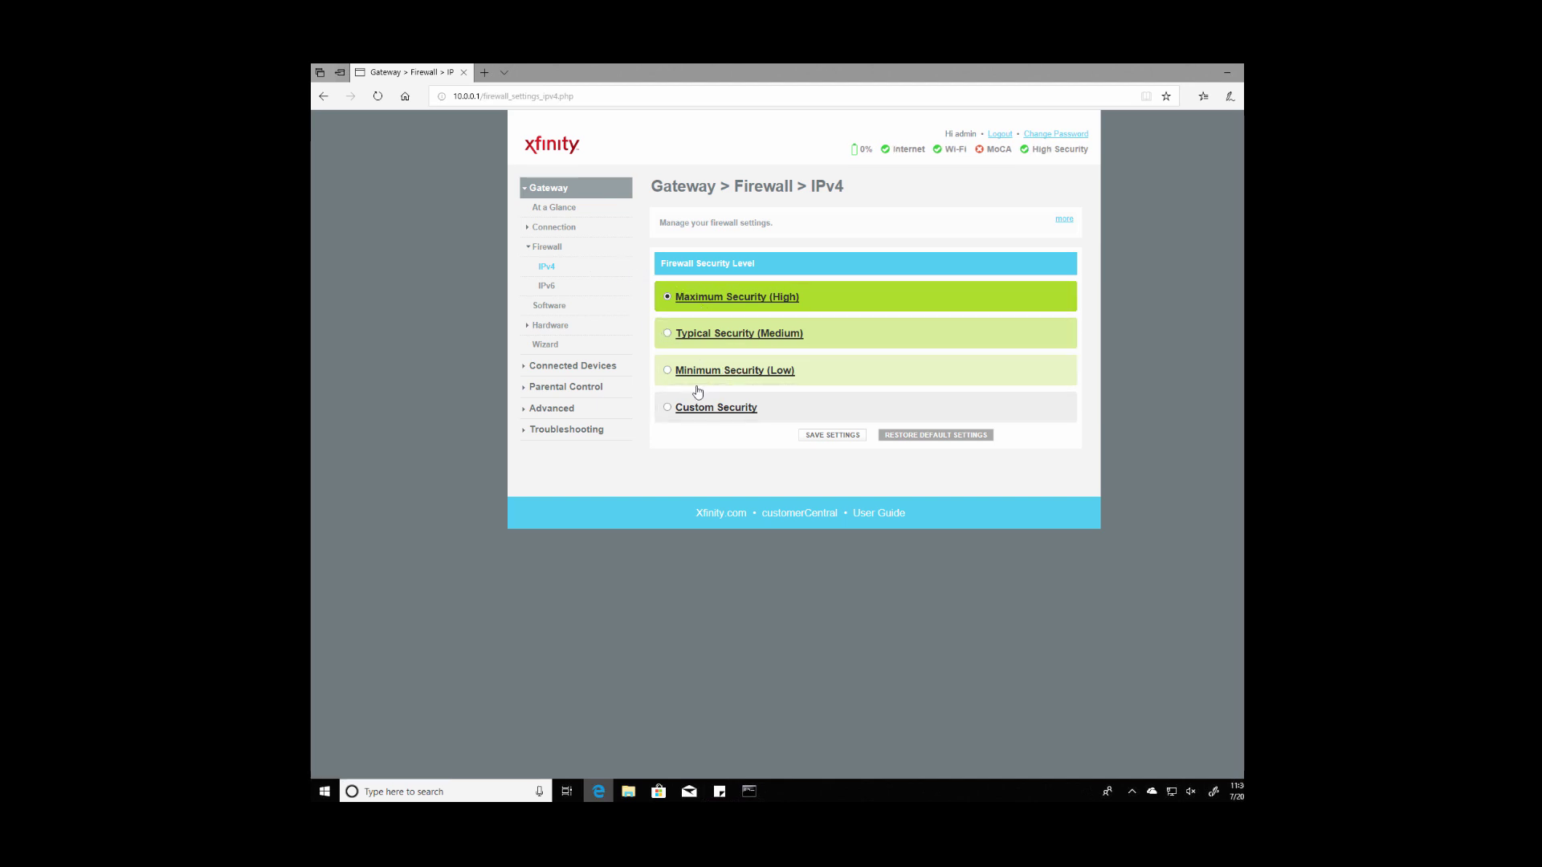
# Step: On Troubleshooting > Logs, show Event Logs for the Last month and confirm loading
pyautogui.click(531, 432)
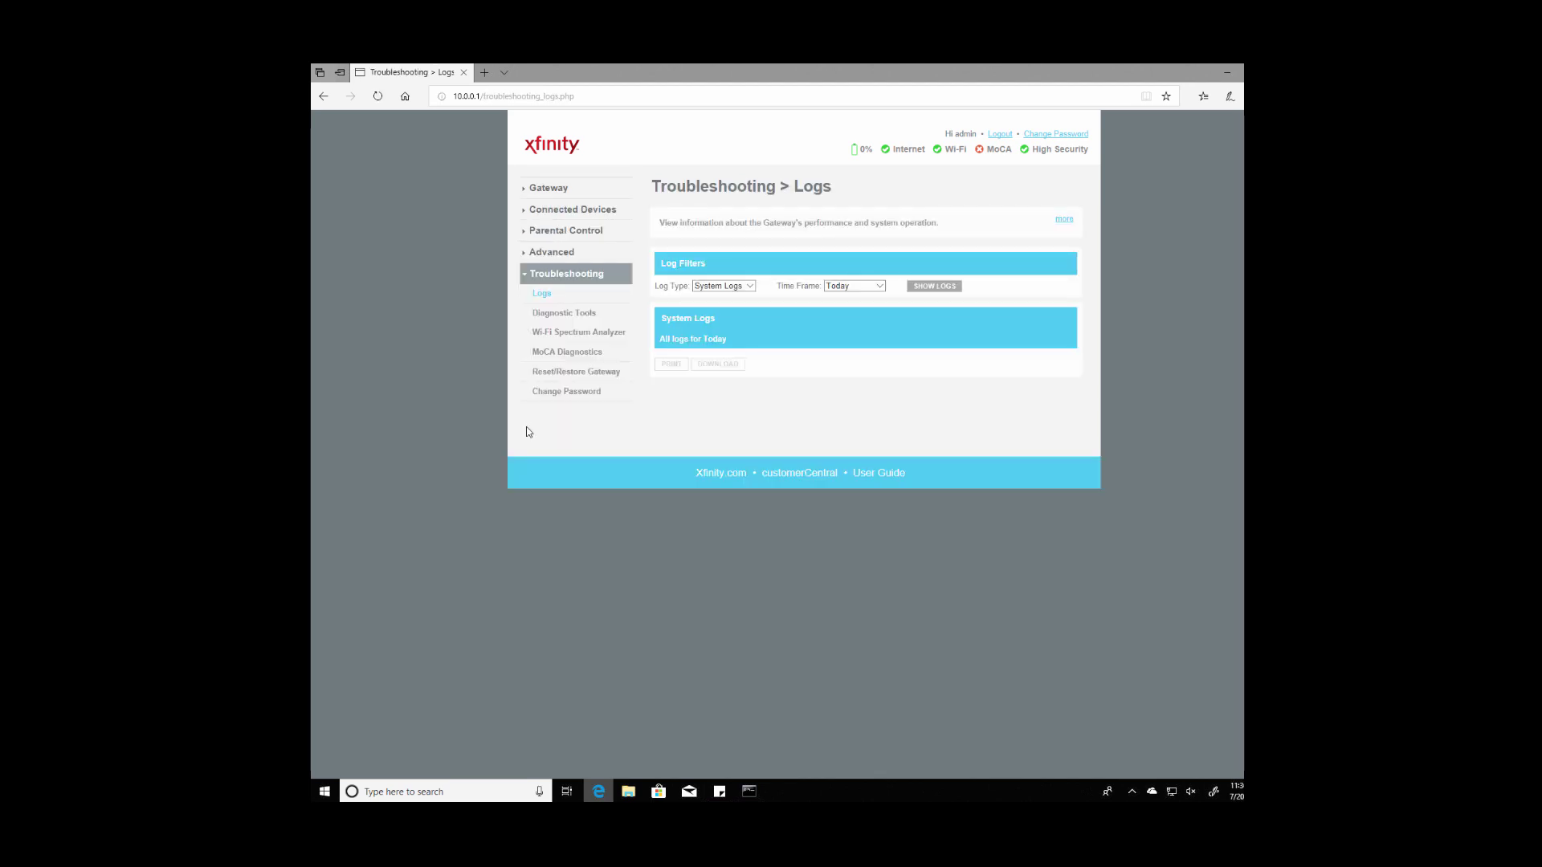
pyautogui.click(750, 287)
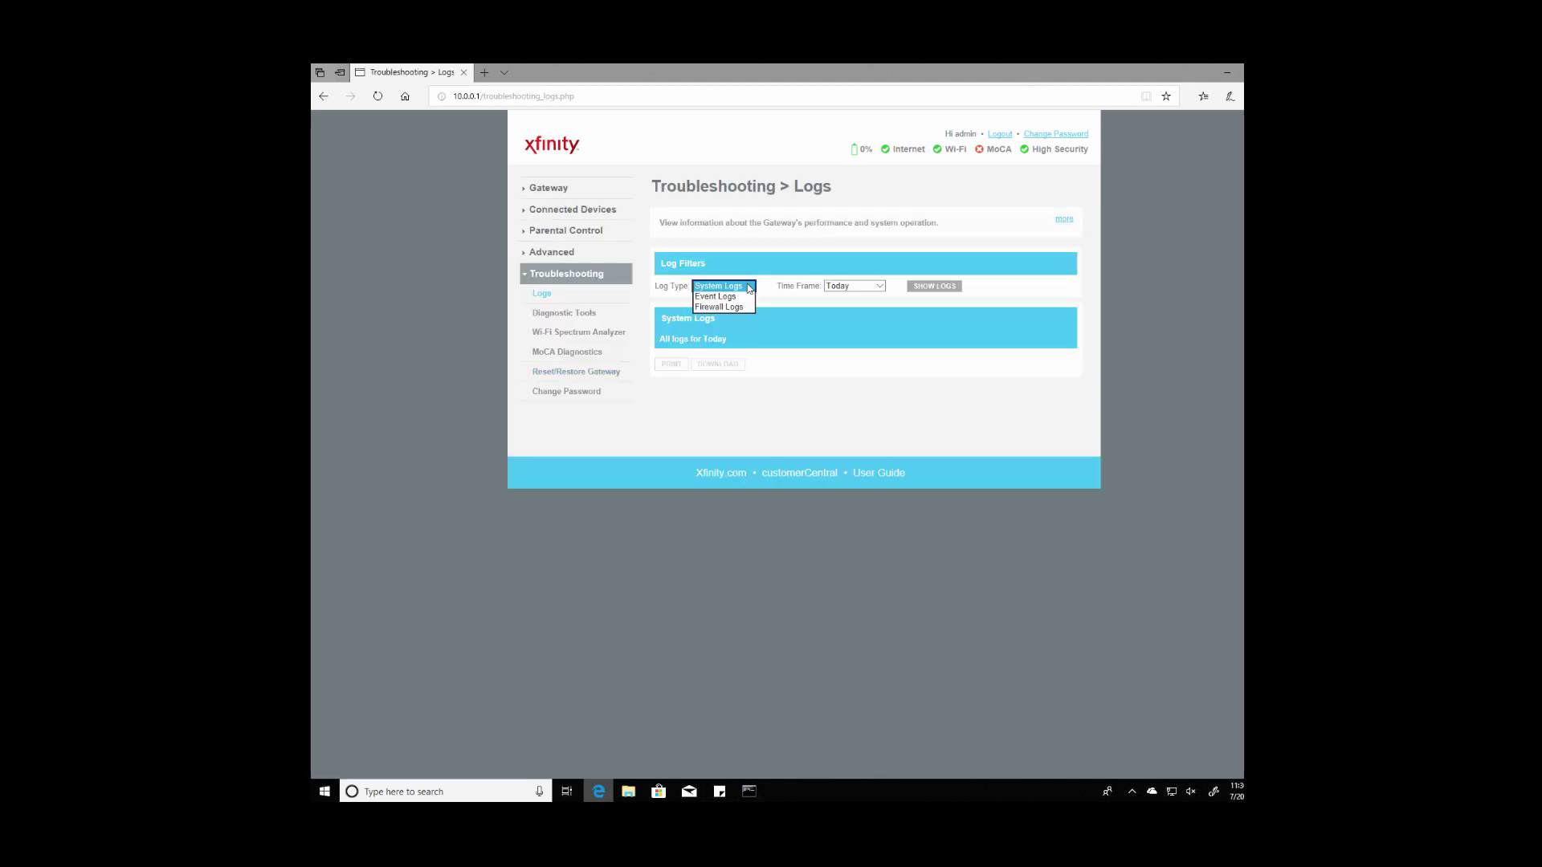
pyautogui.click(733, 299)
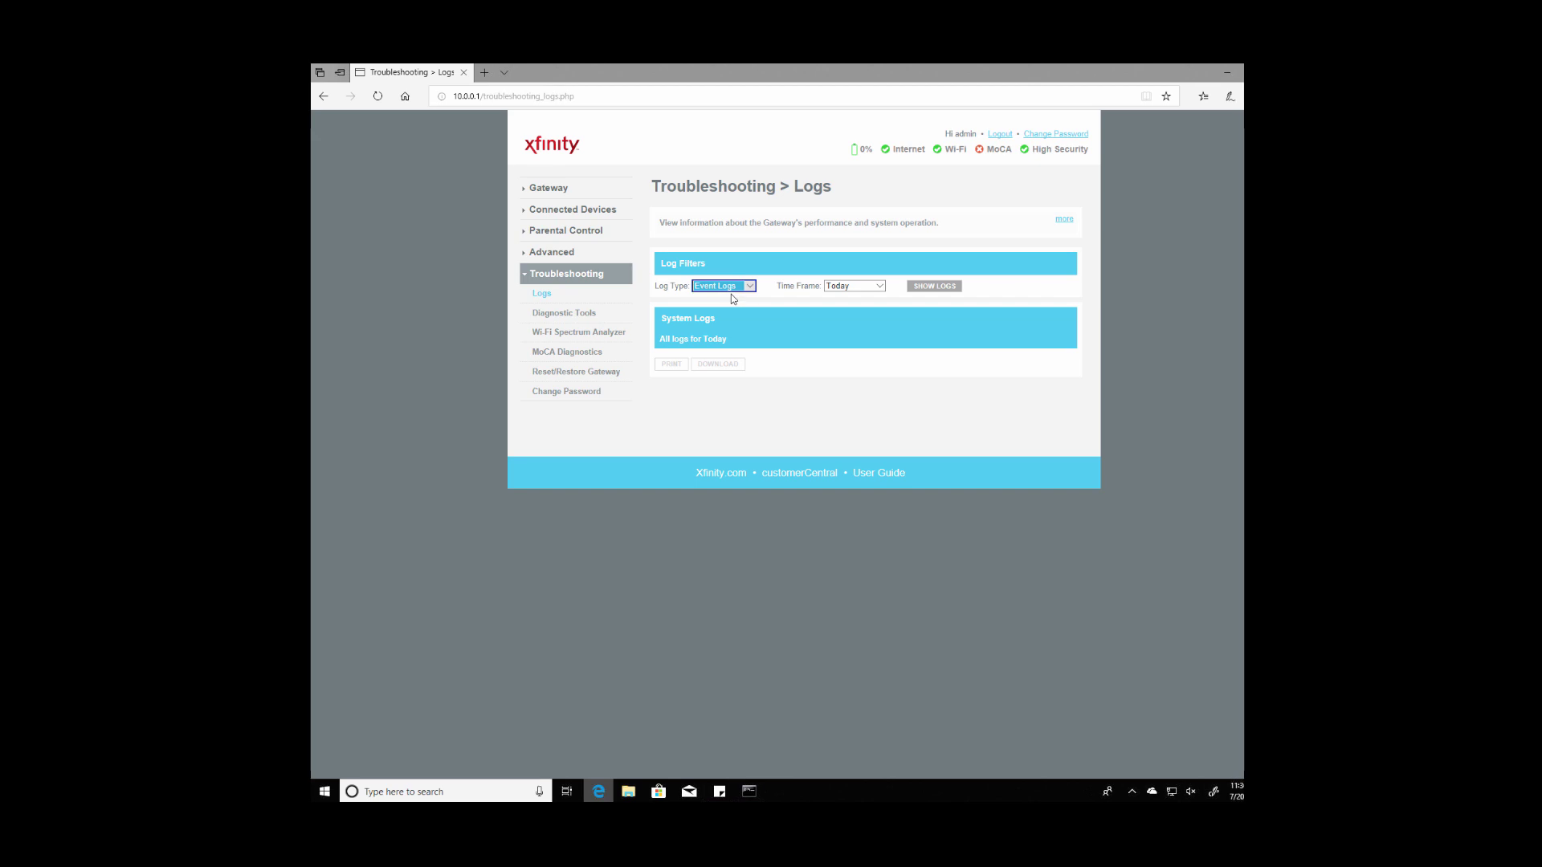
pyautogui.click(859, 291)
pyautogui.click(865, 316)
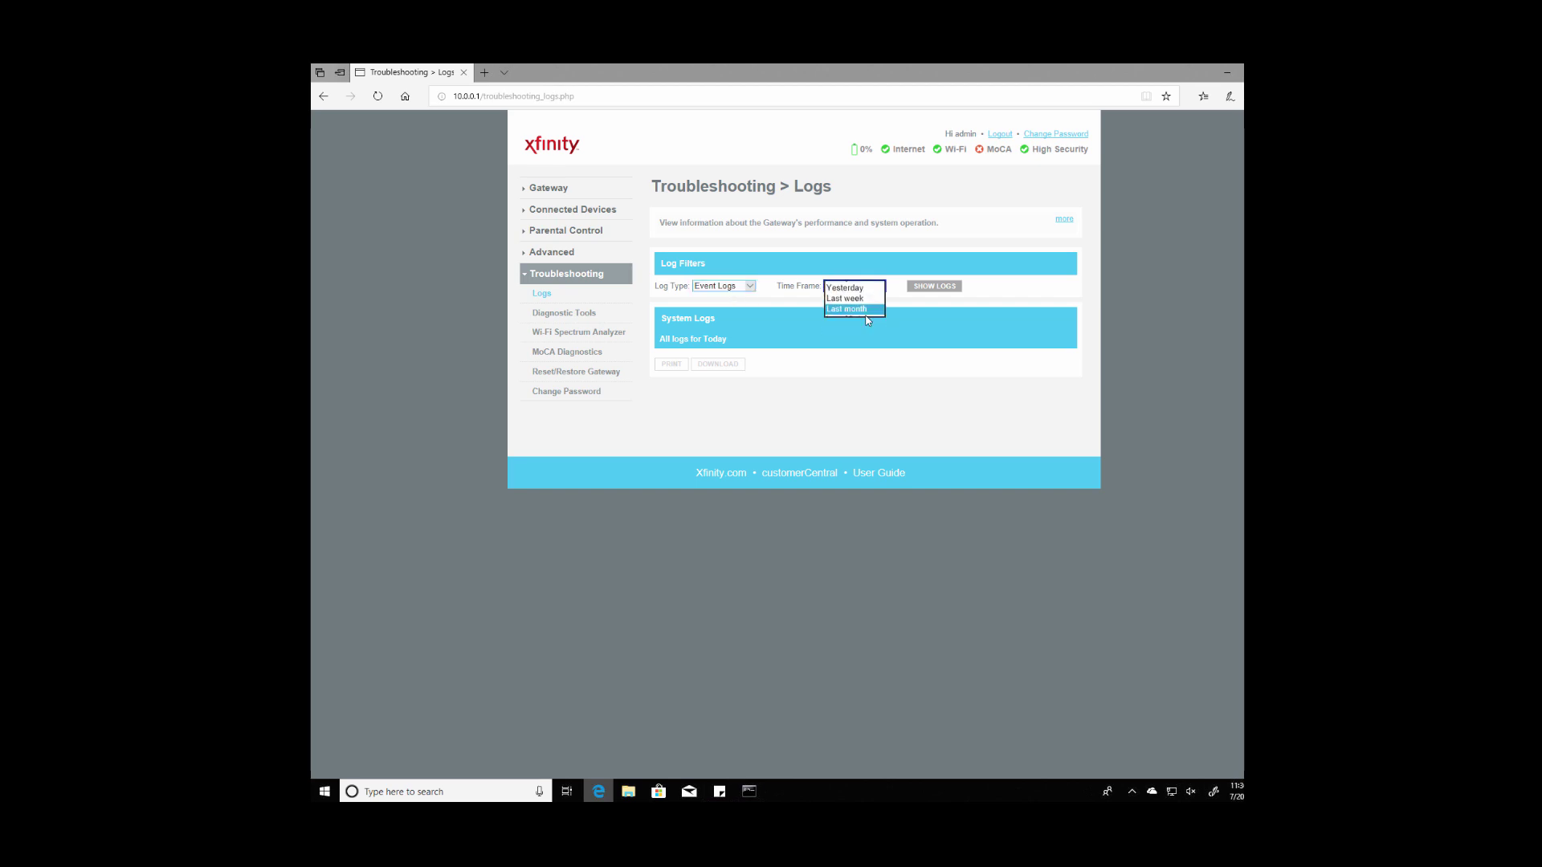
pyautogui.click(932, 287)
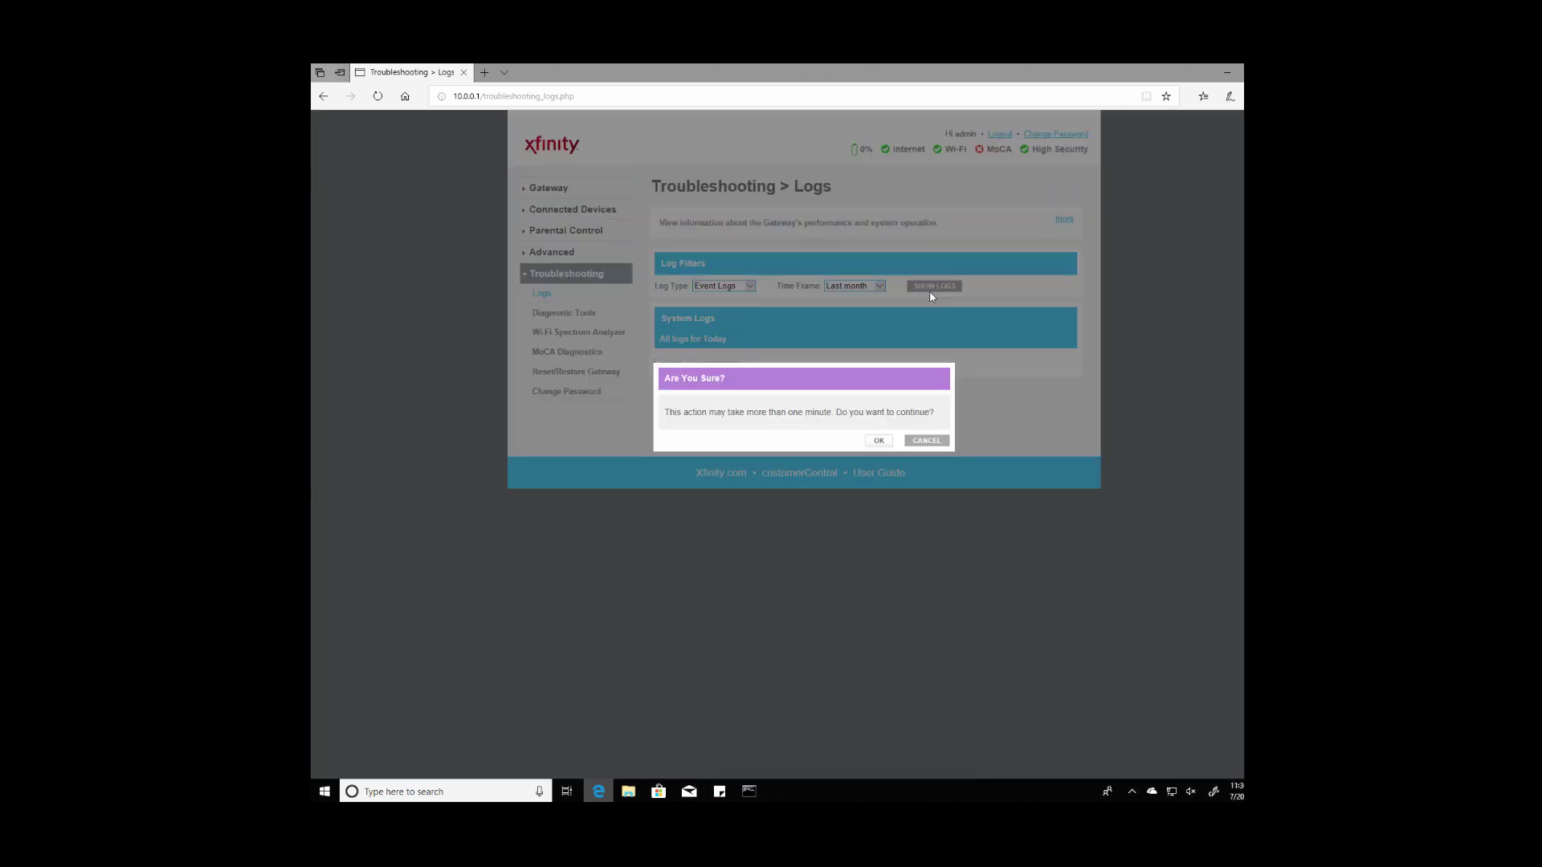
pyautogui.click(878, 441)
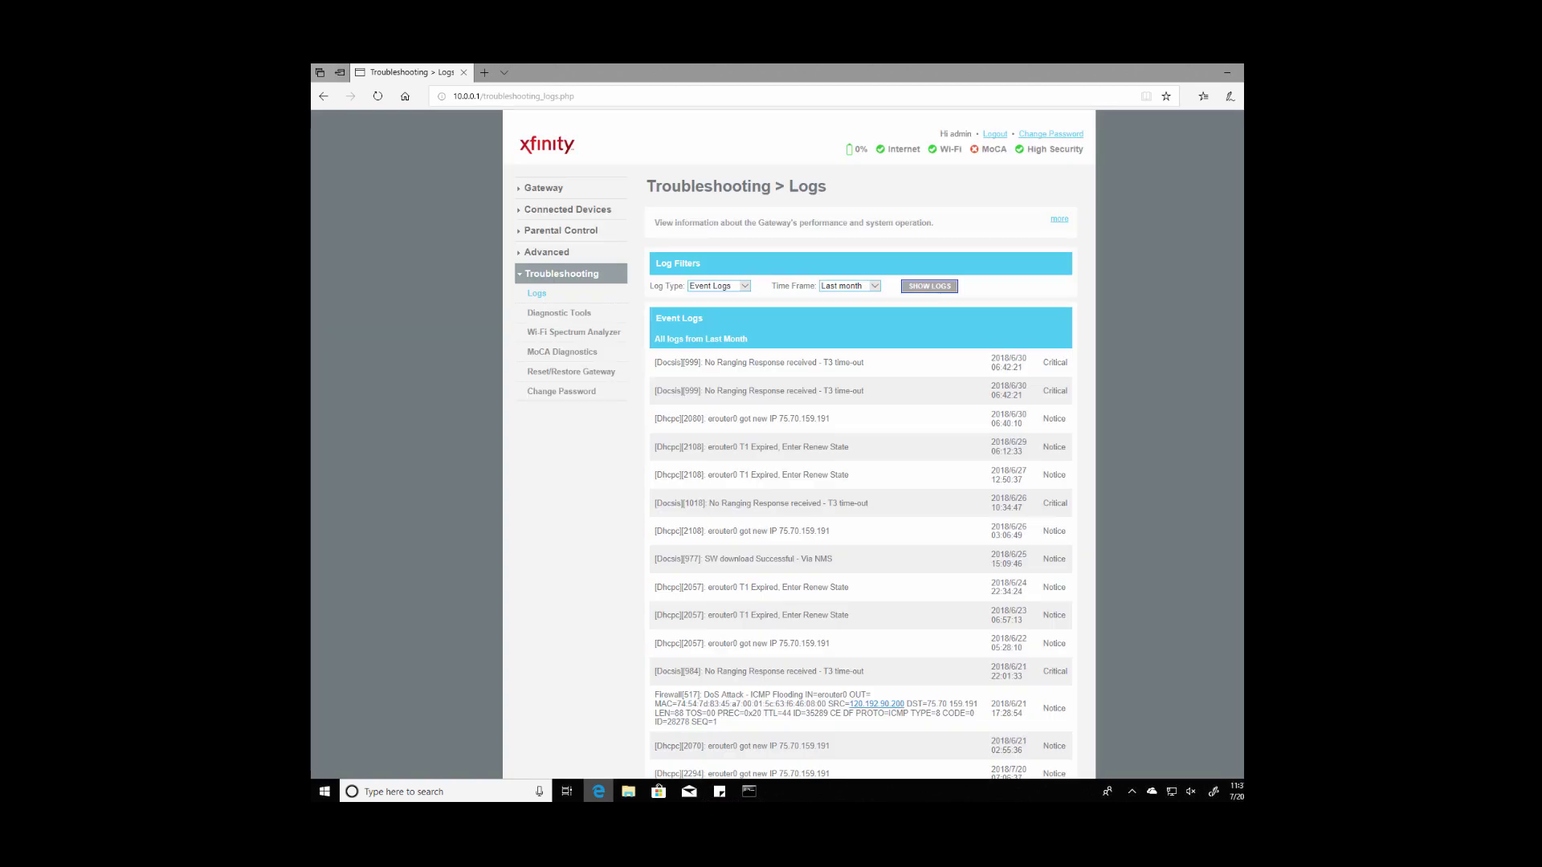
# Step: Copy source IP 120.192.90.200 from the Firewall[517] DoS Attack - ICMP Flooding entry
pyautogui.scroll(-3, 757, 480)
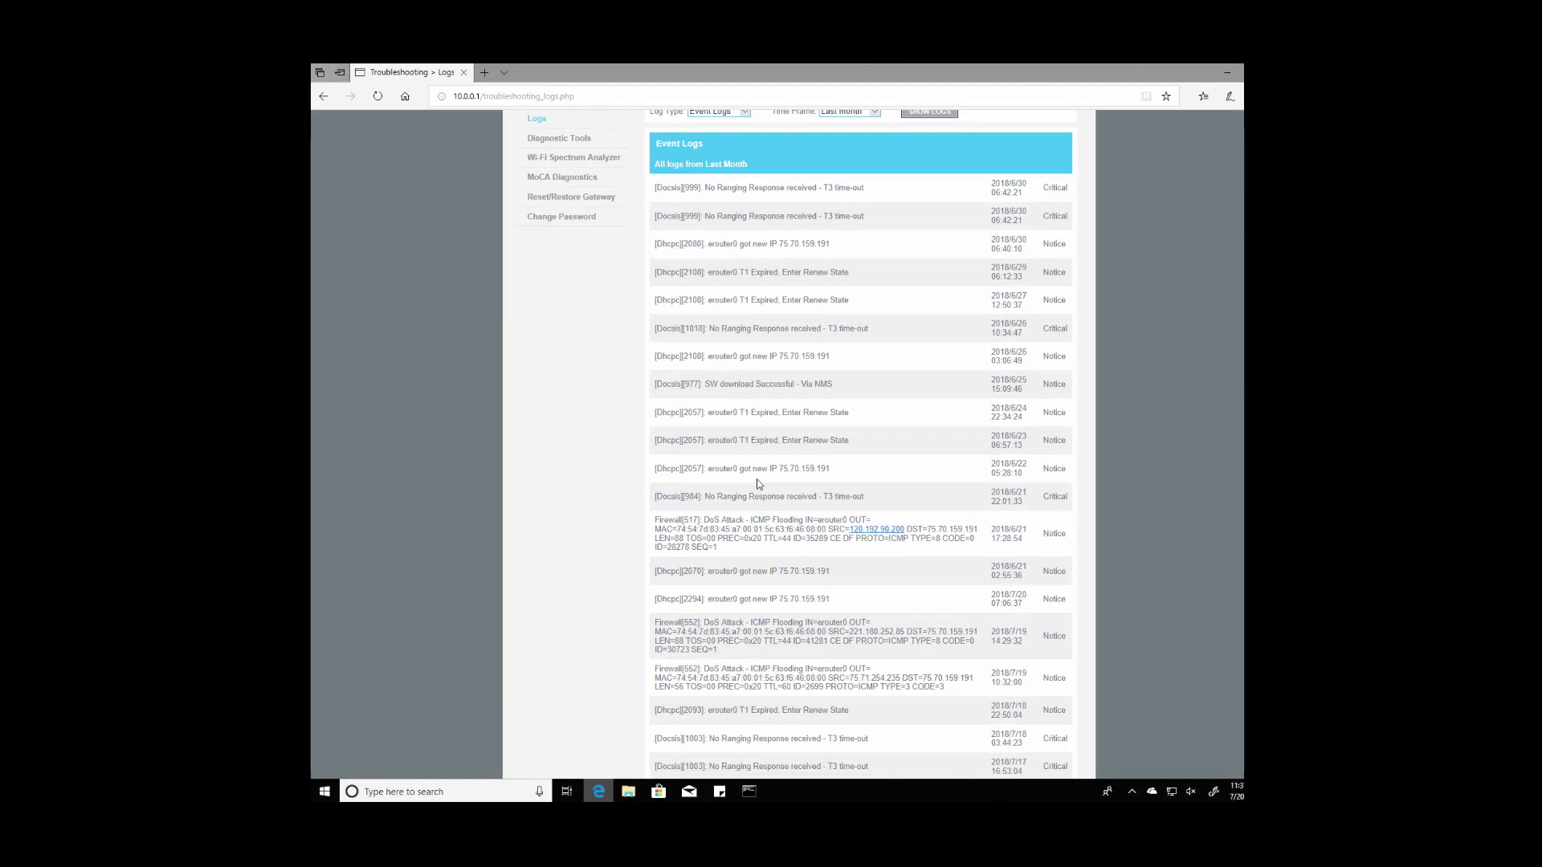
pyautogui.moveTo(703, 524); pyautogui.dragTo(867, 522)
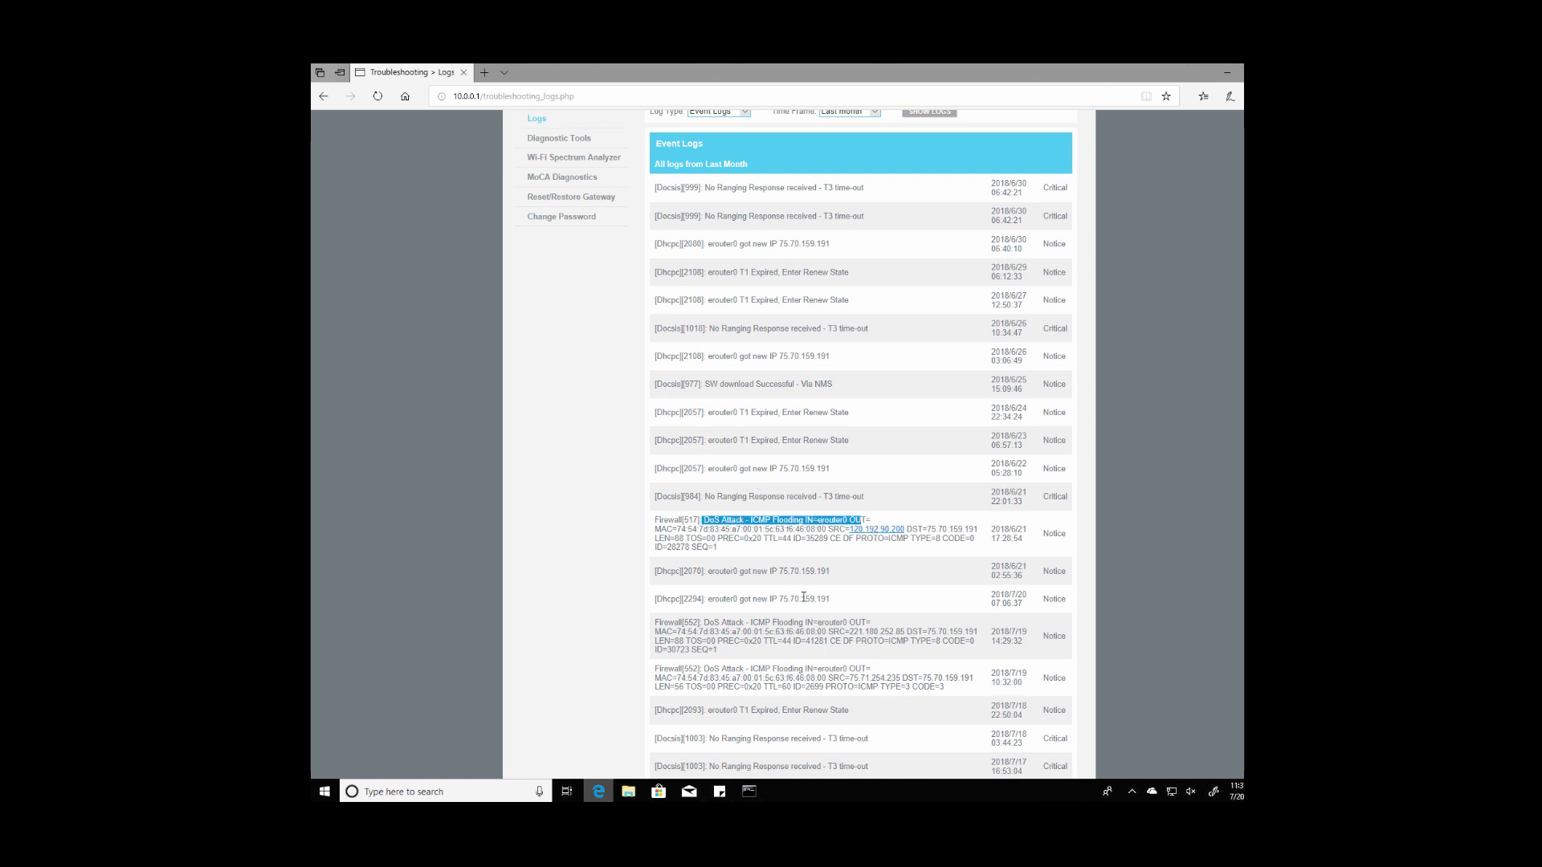
pyautogui.scroll(-1, 898, 580)
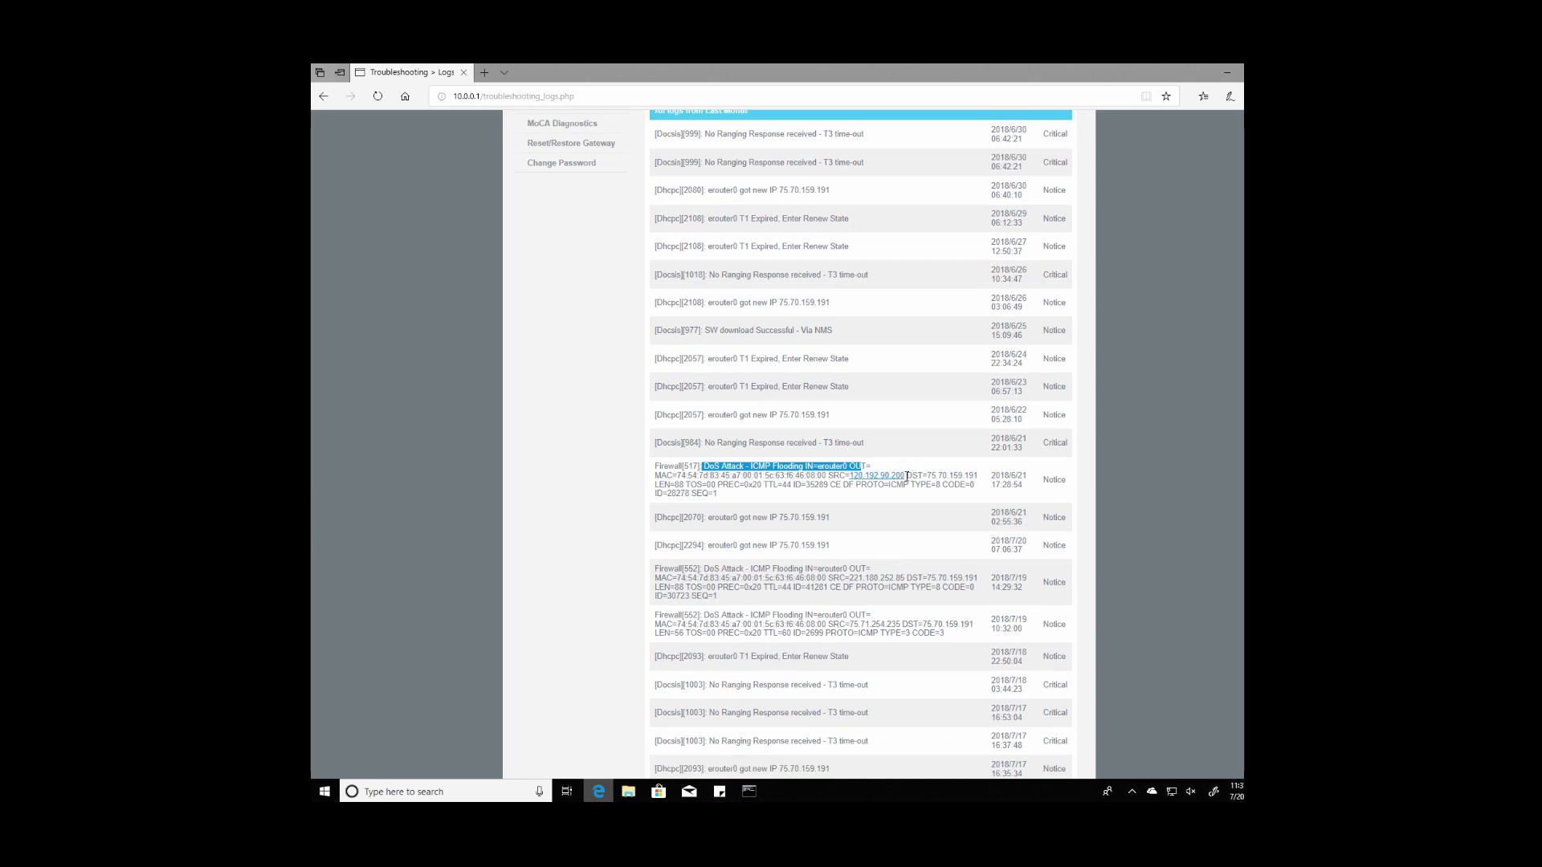
pyautogui.moveTo(907, 477); pyautogui.dragTo(849, 477)
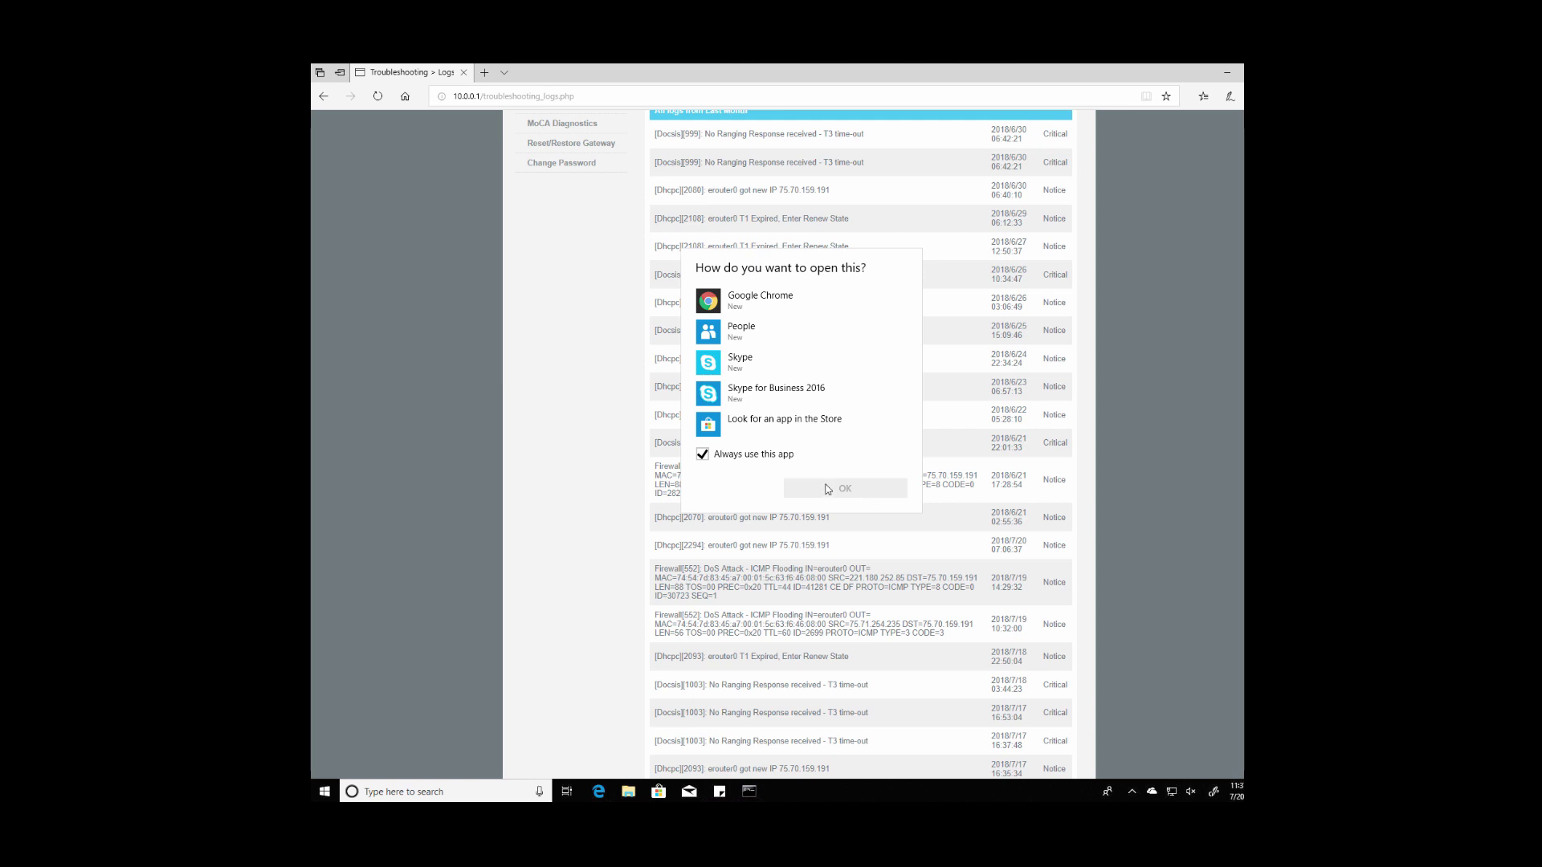
pyautogui.click(600, 465)
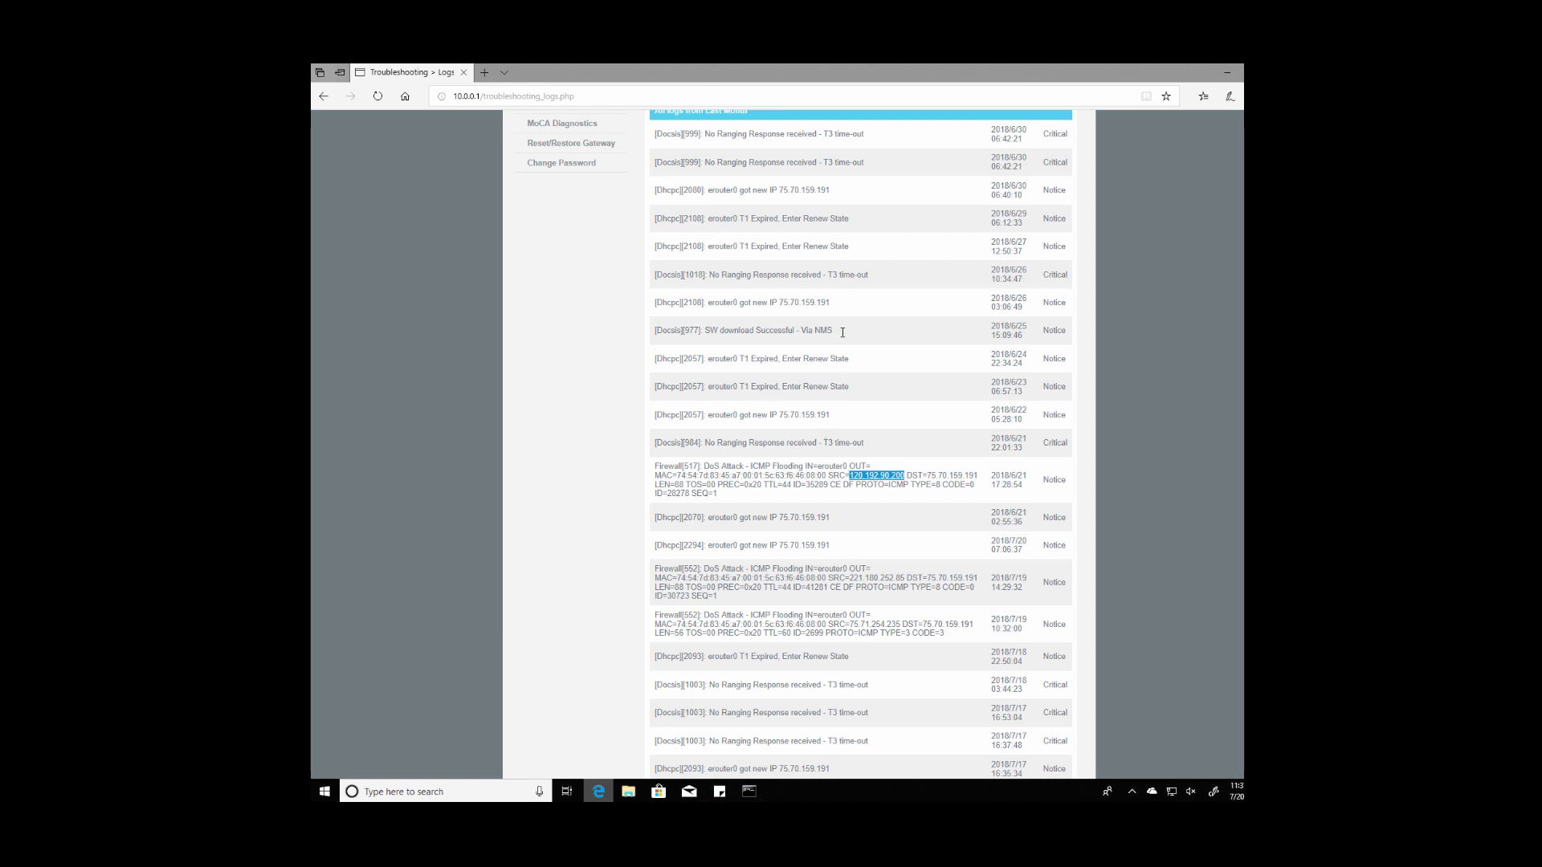
# Step: In a new tab, search Bing for 'ip locator' and open iplocation.net's IP Location Finder
pyautogui.click(541, 97)
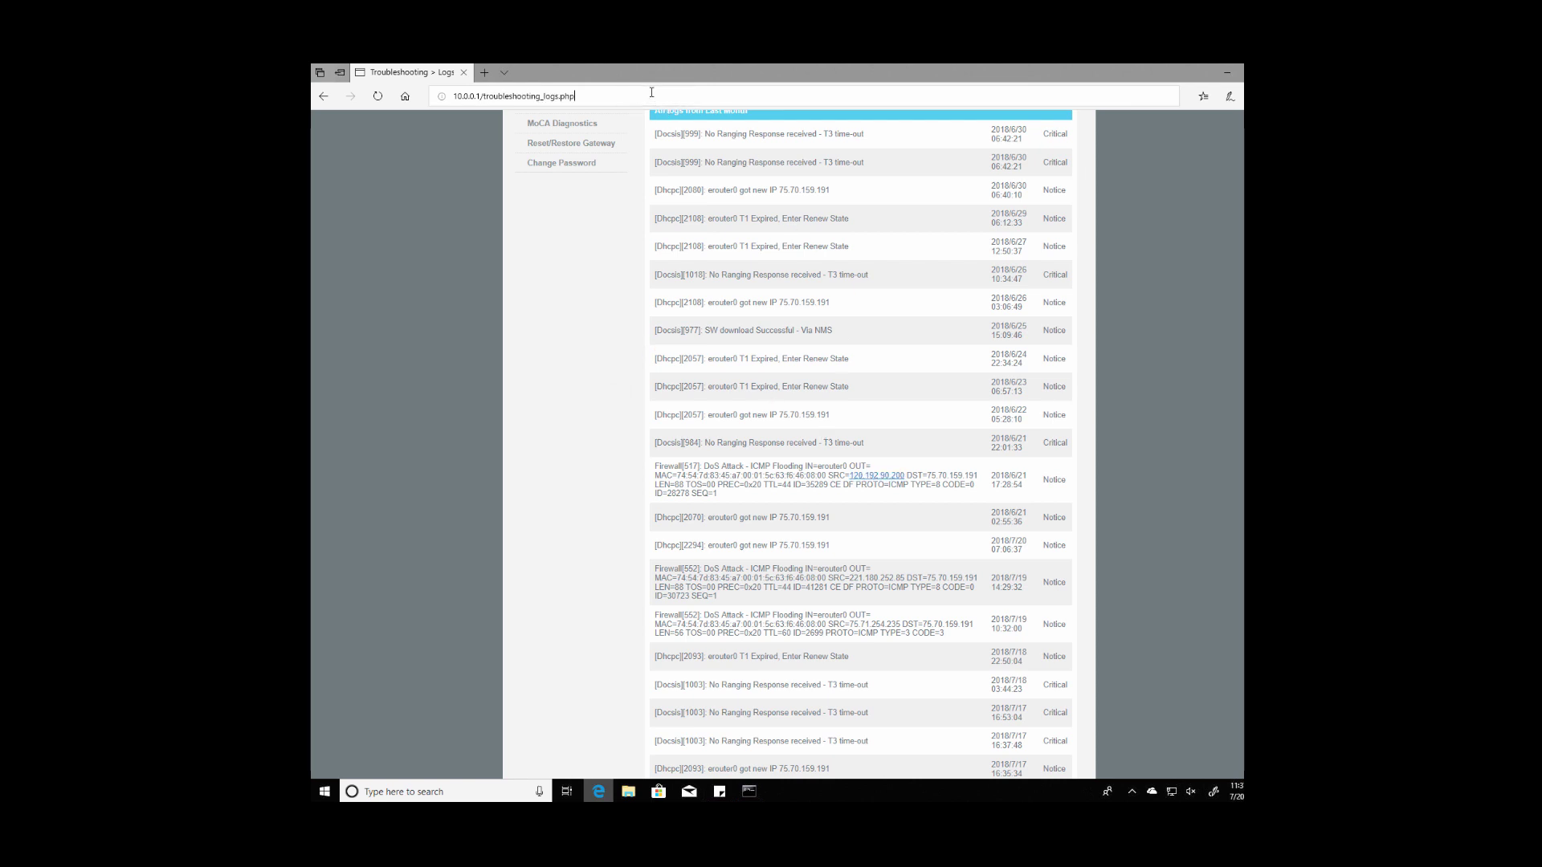
pyautogui.hotkey('ctrl', 't')
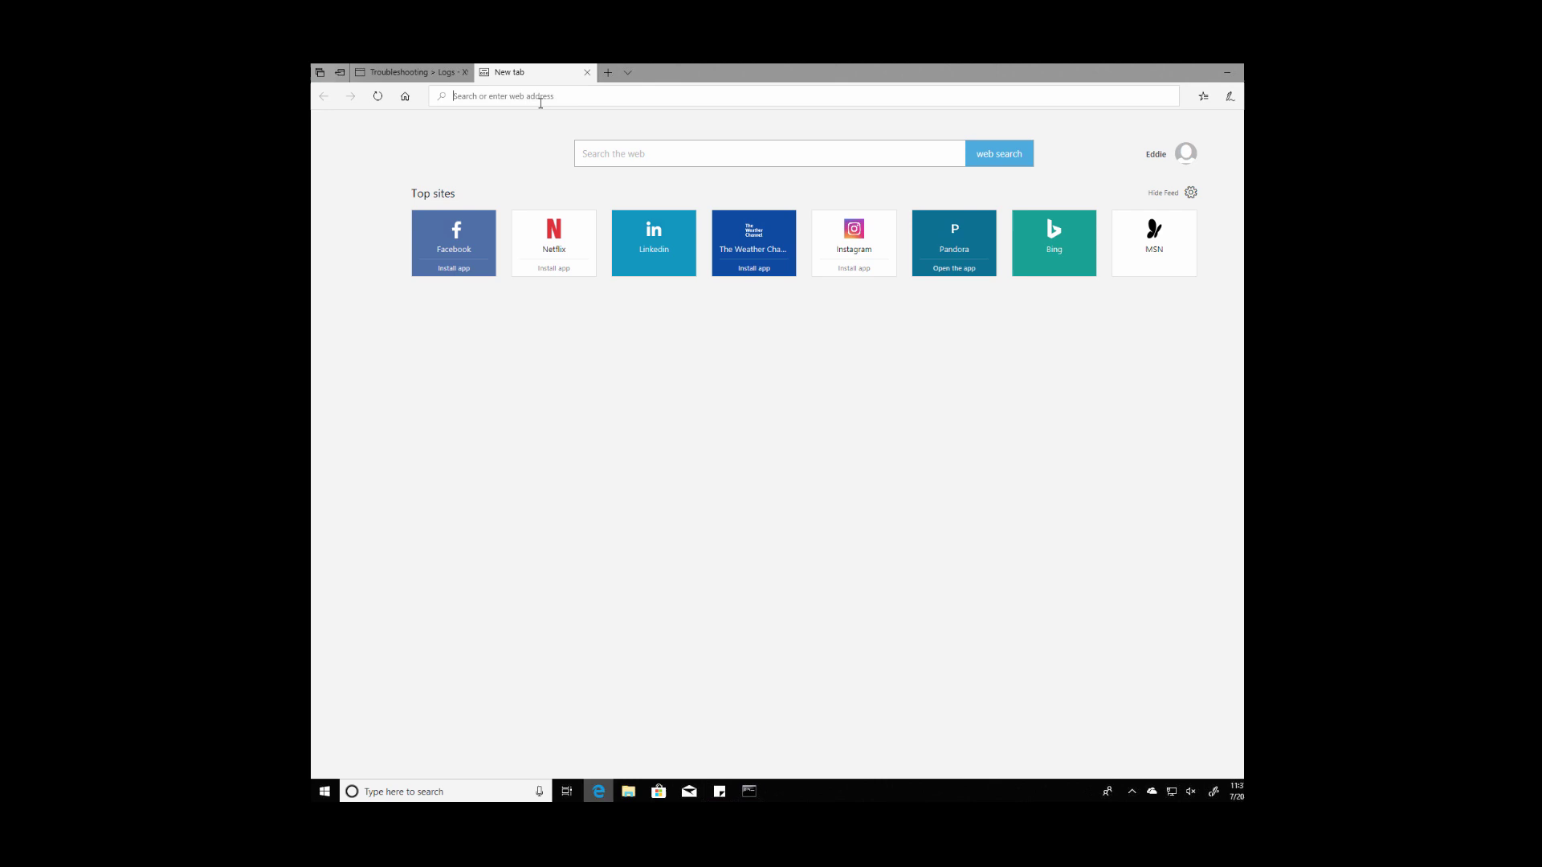
pyautogui.write('ip locator')
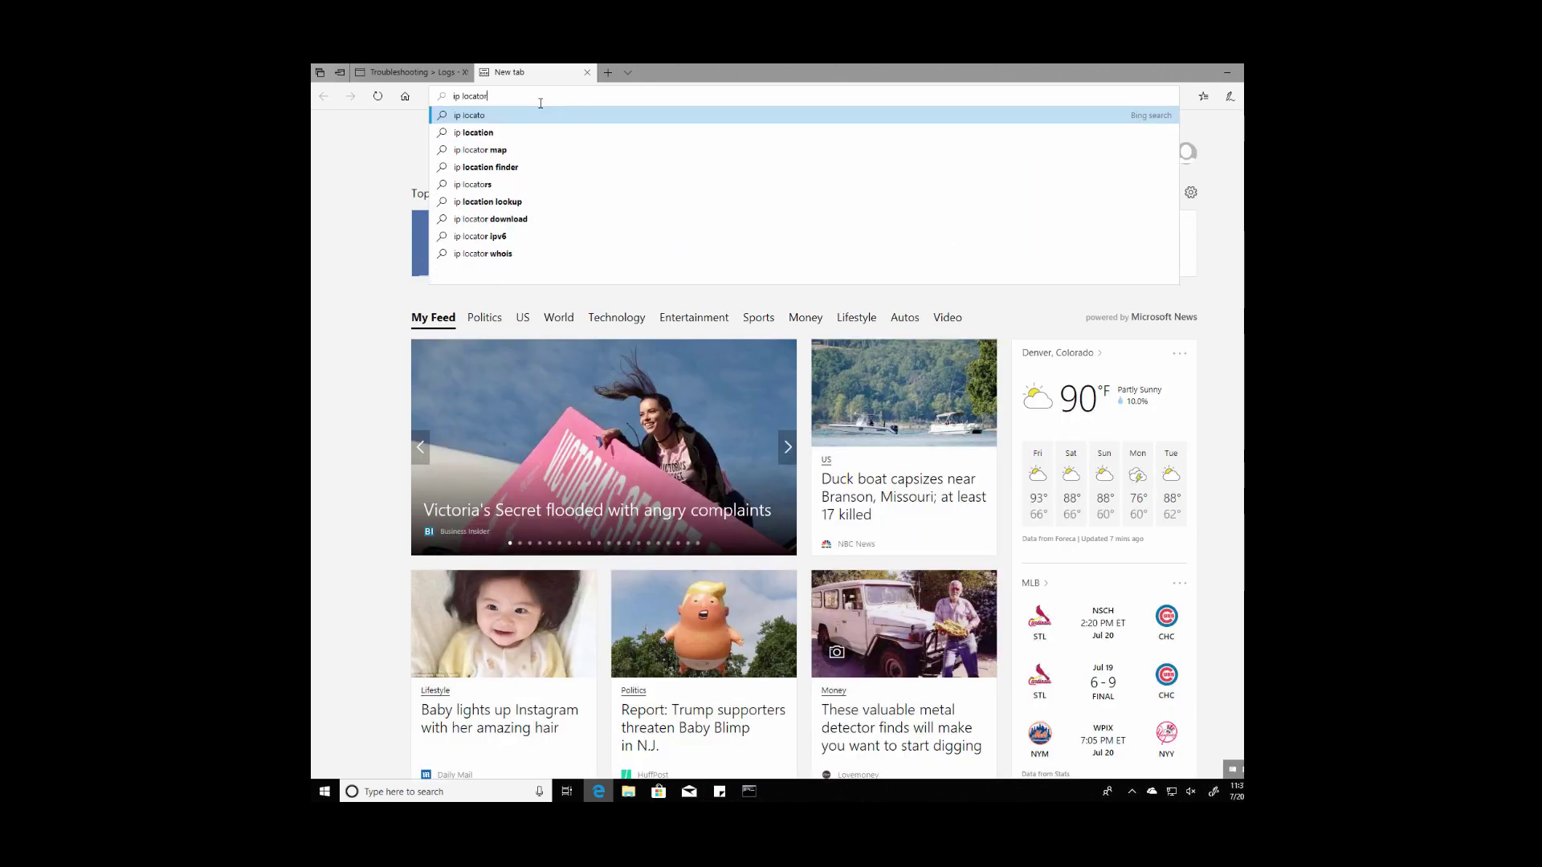
pyautogui.press('Return')
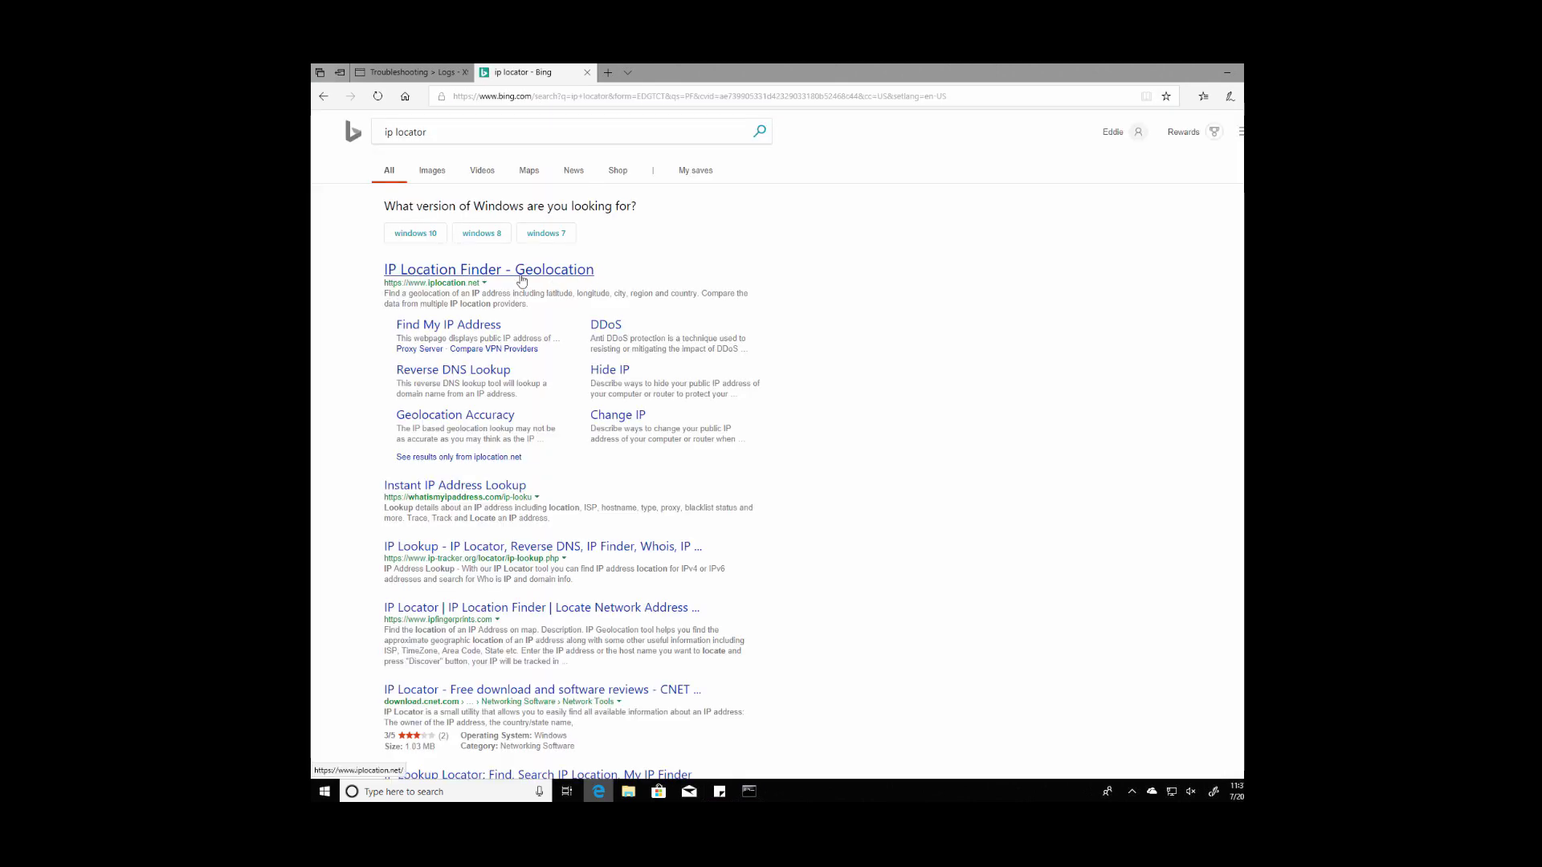
pyautogui.click(517, 274)
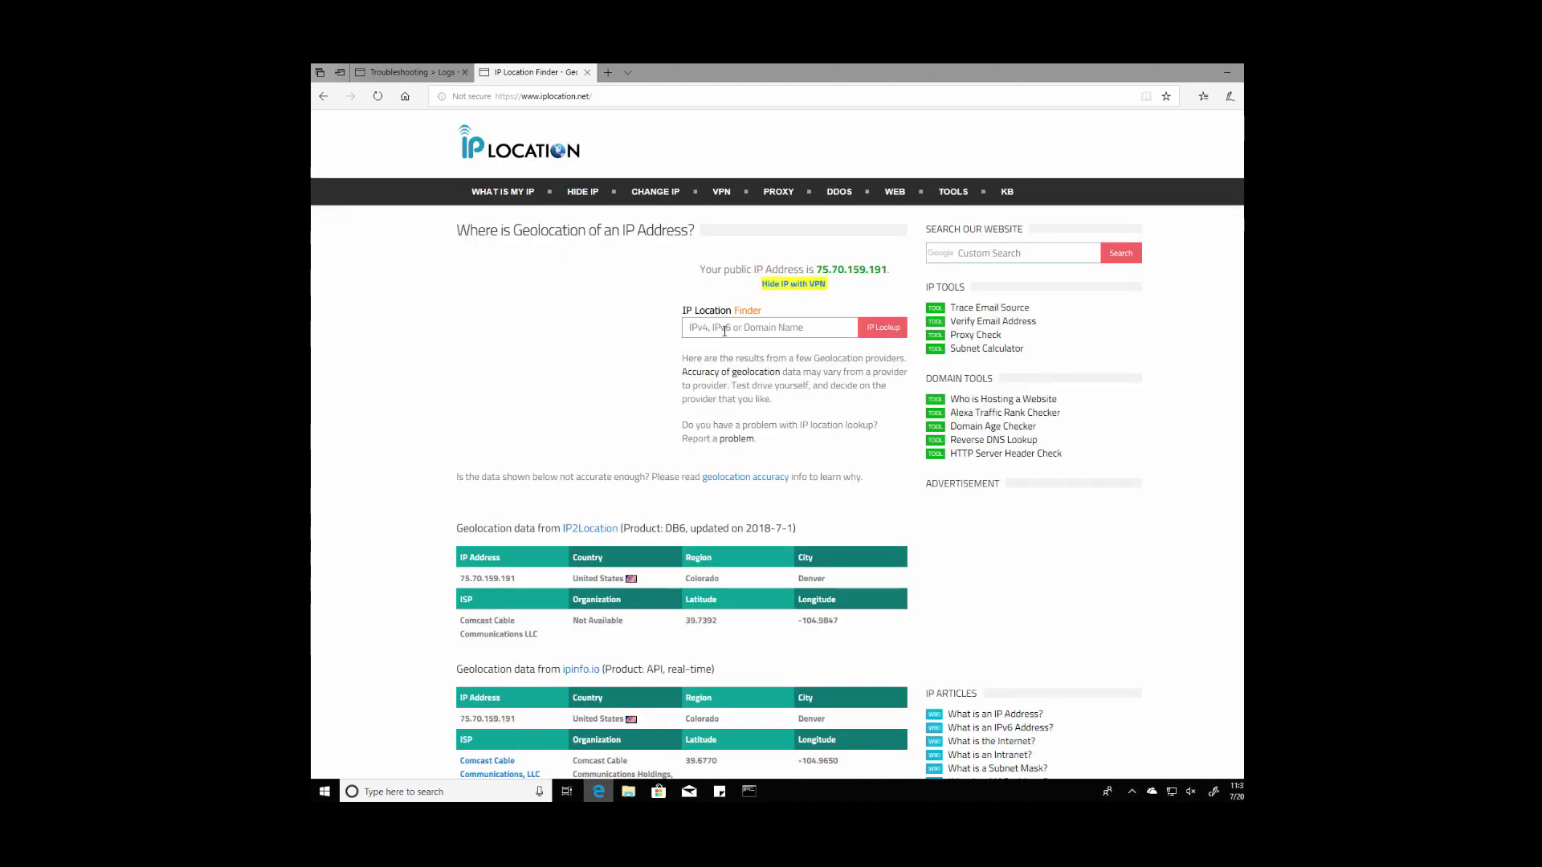
# Step: Paste 120.192.90.200 into IP Location Finder and look it up, revealing Jinan, China
pyautogui.rightClick(730, 328)
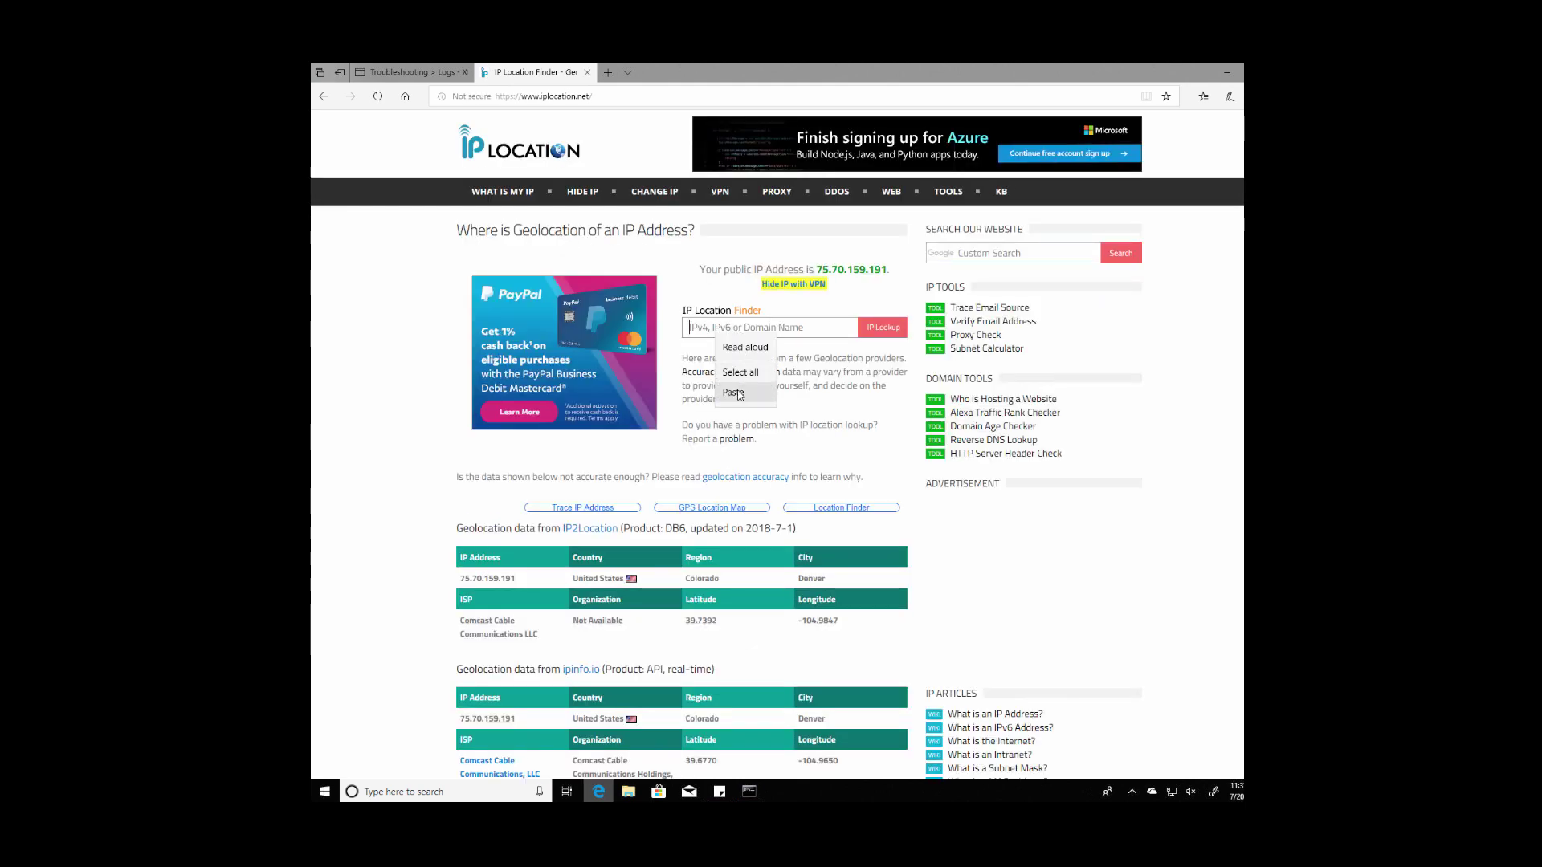
pyautogui.click(777, 385)
pyautogui.click(871, 331)
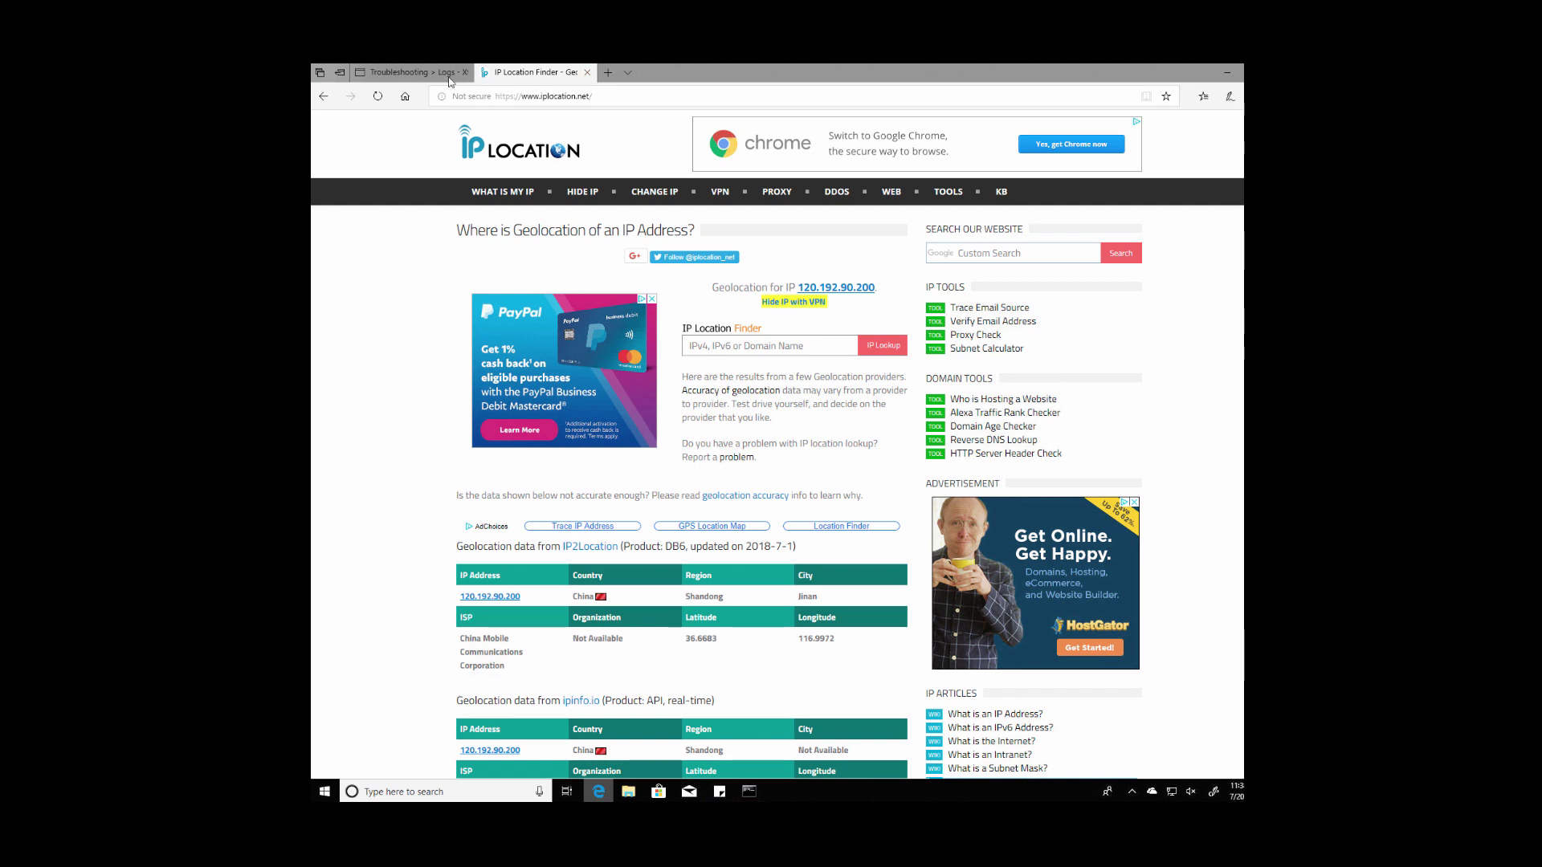
# Step: Back in the event log, copy source IP 221.180.252.85 from the Firewall[552] entry
pyautogui.click(449, 76)
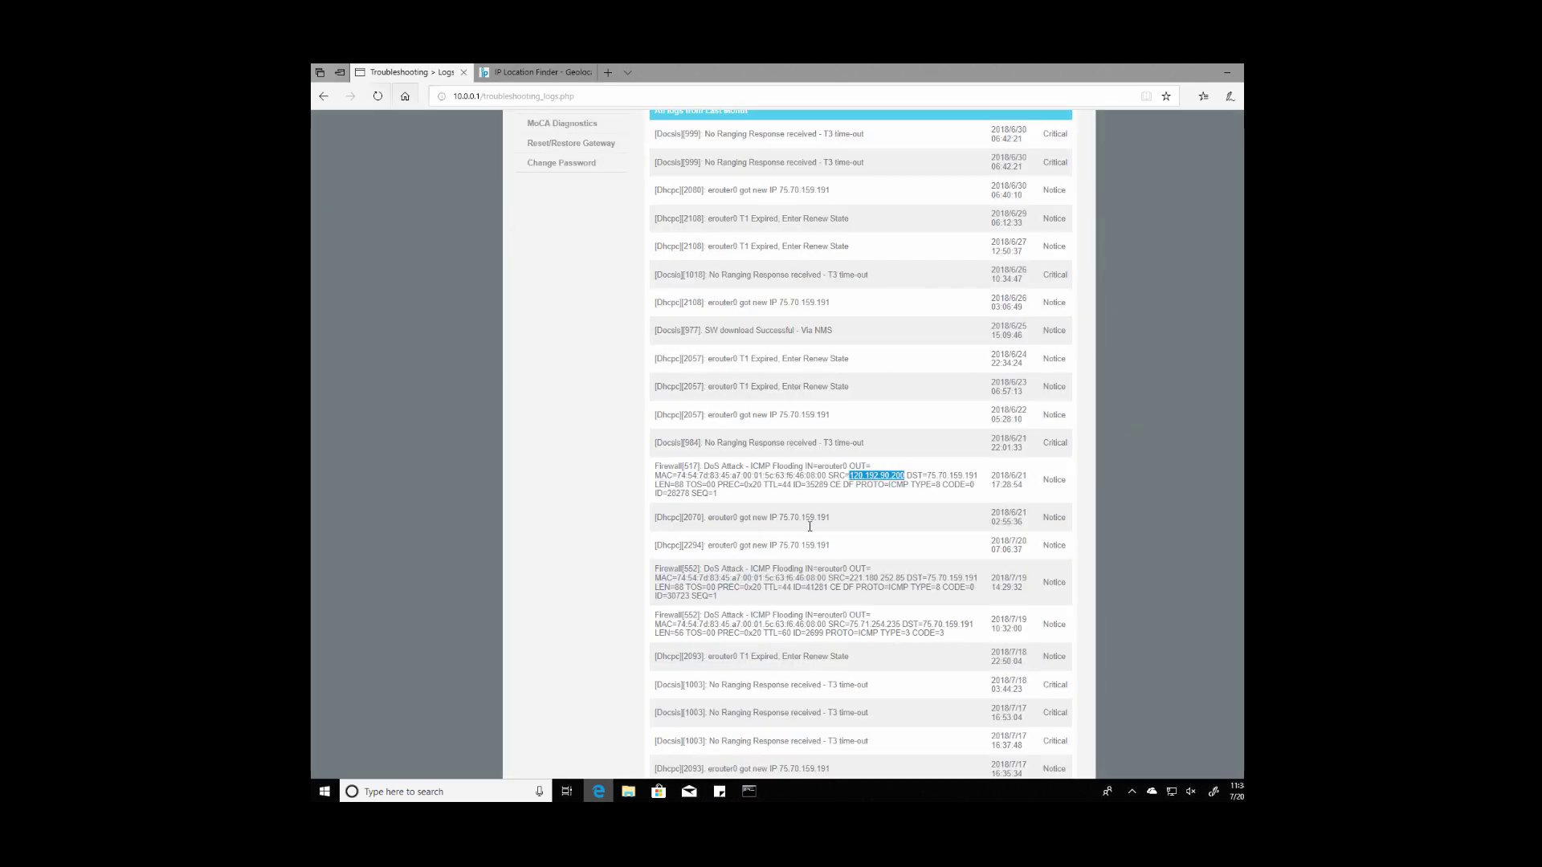
pyautogui.scroll(-1, 809, 526)
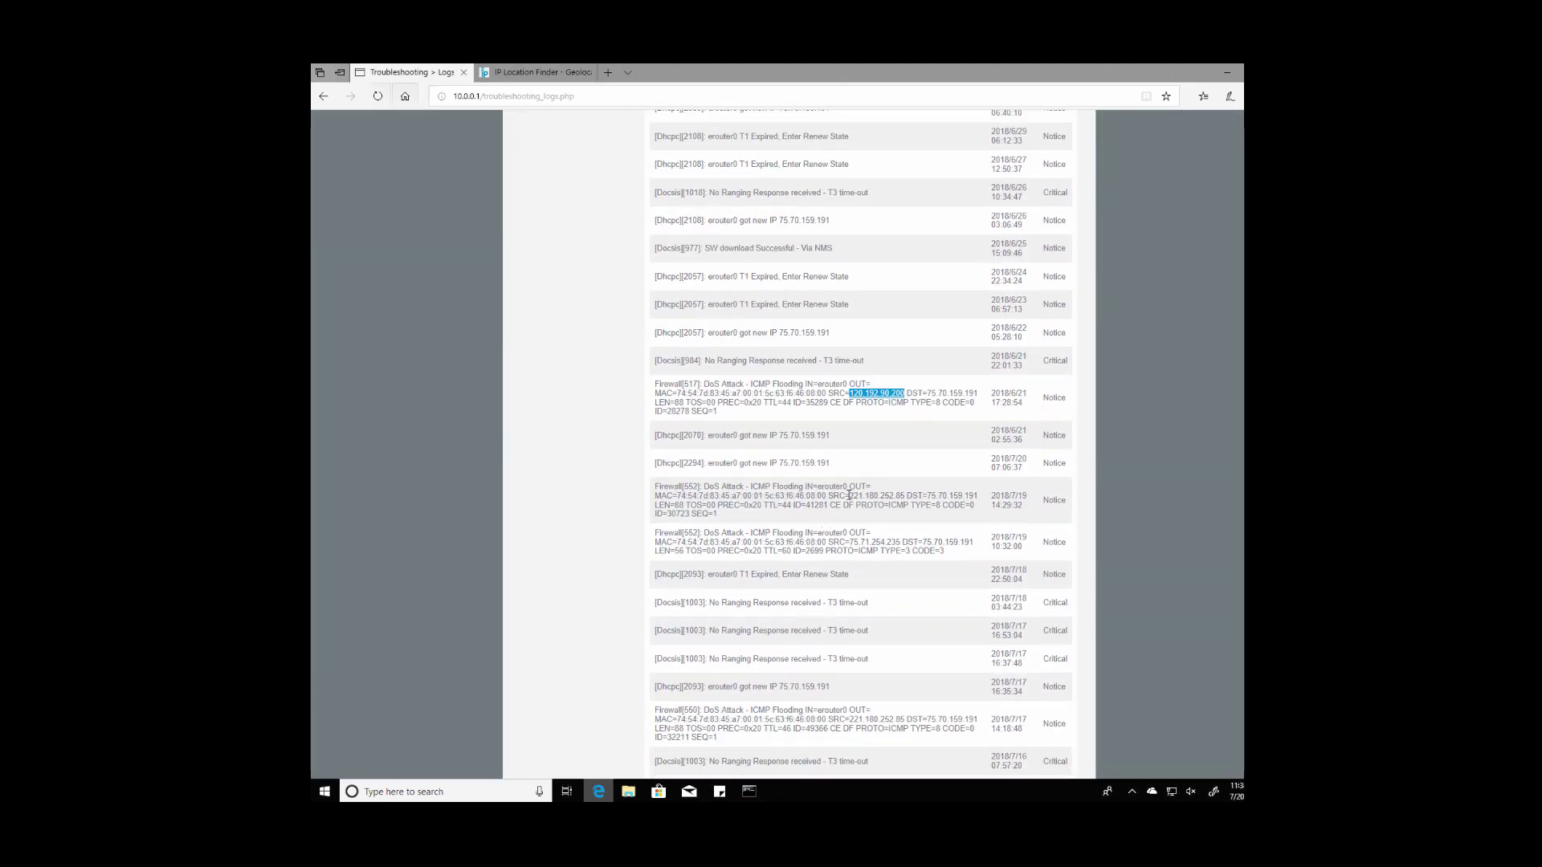
pyautogui.moveTo(849, 496); pyautogui.dragTo(904, 496)
pyautogui.hotkey('ctrl', 'c')
pyautogui.scroll(-4, 849, 371)
pyautogui.scroll(-3, 853, 501)
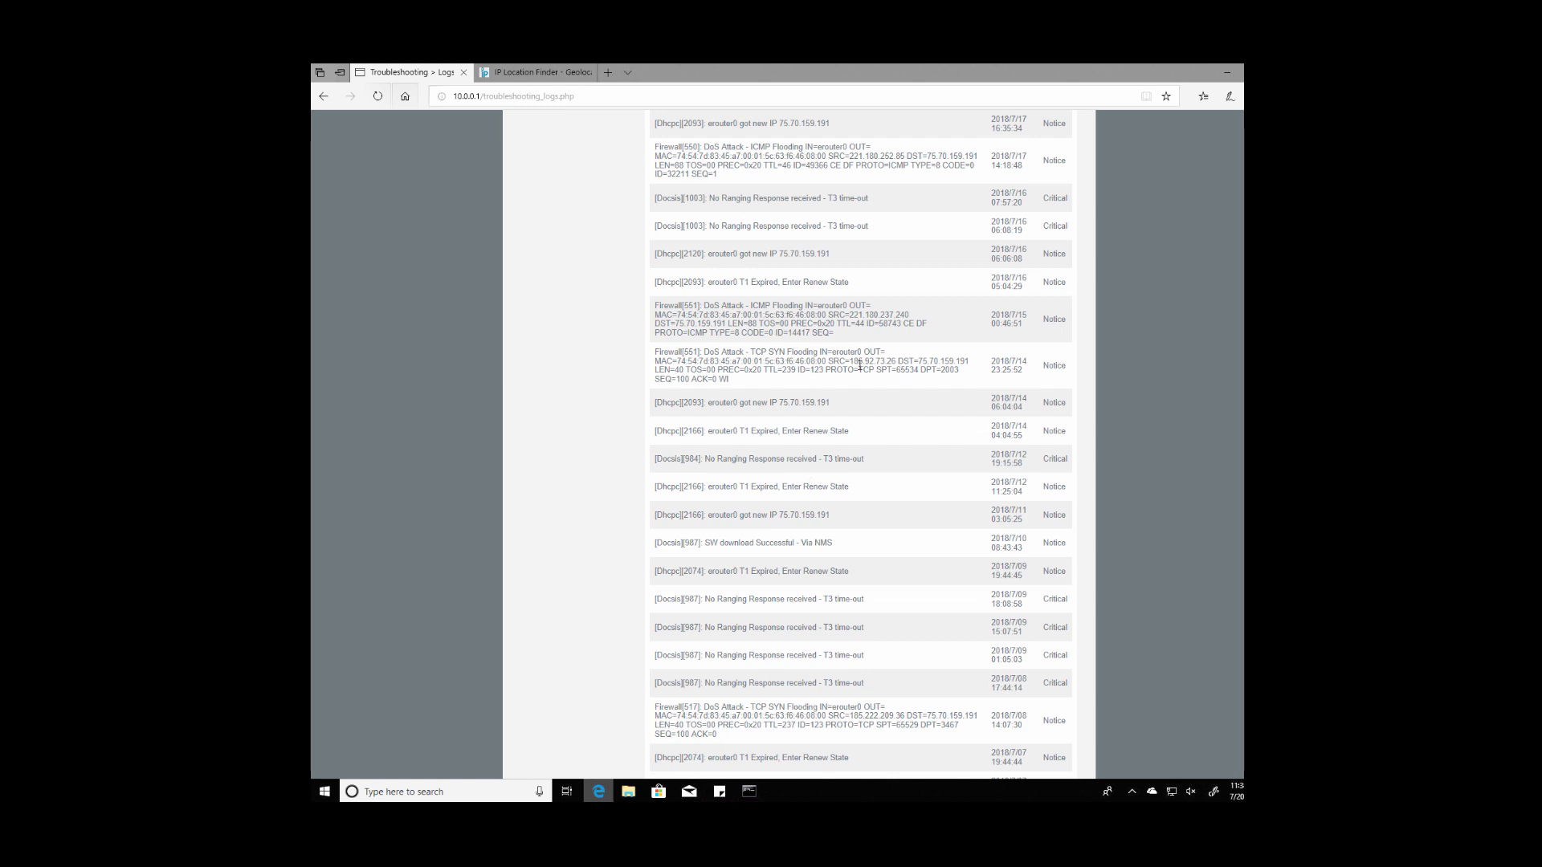
pyautogui.scroll(-1, 859, 366)
pyautogui.scroll(5, 885, 356)
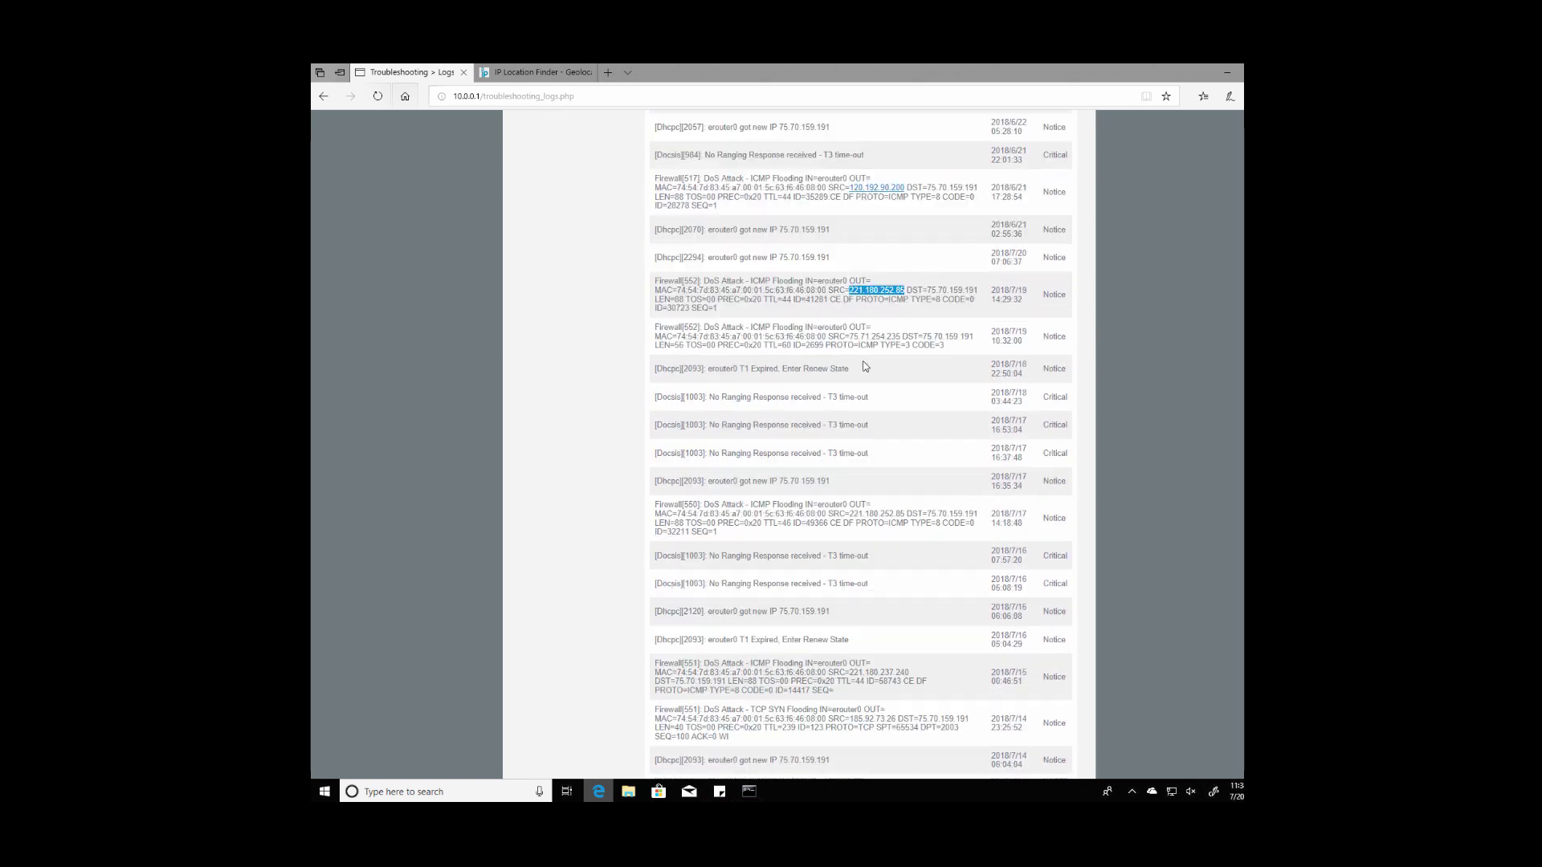
# Step: Paste 221.180.252.85 into IP Location Finder and look it up, revealing Shenyang, China
pyautogui.click(536, 72)
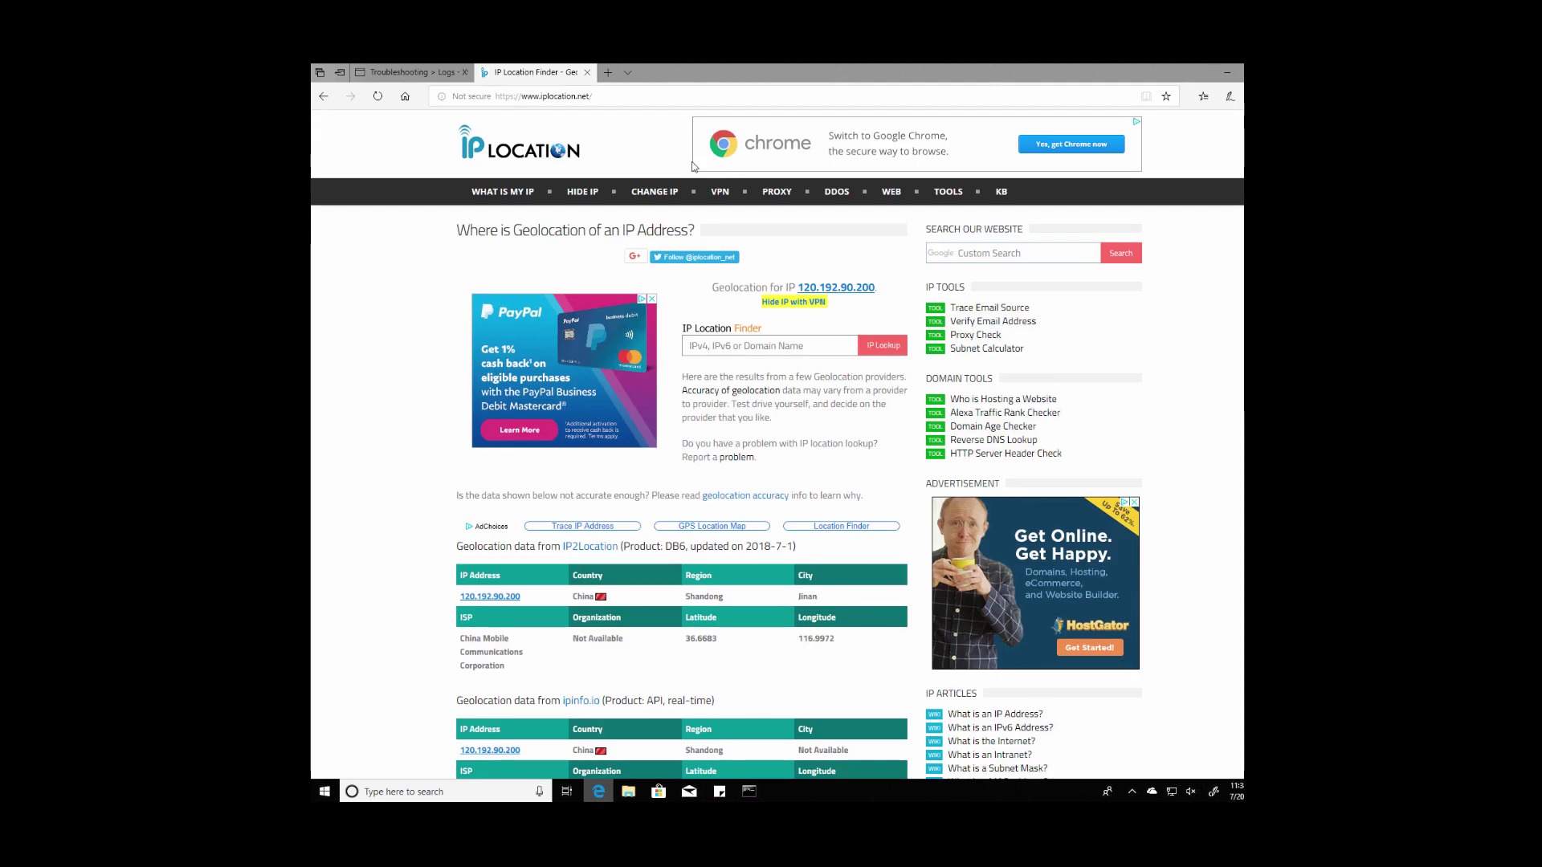
pyautogui.click(783, 343)
pyautogui.hotkey('ctrl', 'v')
pyautogui.click(884, 349)
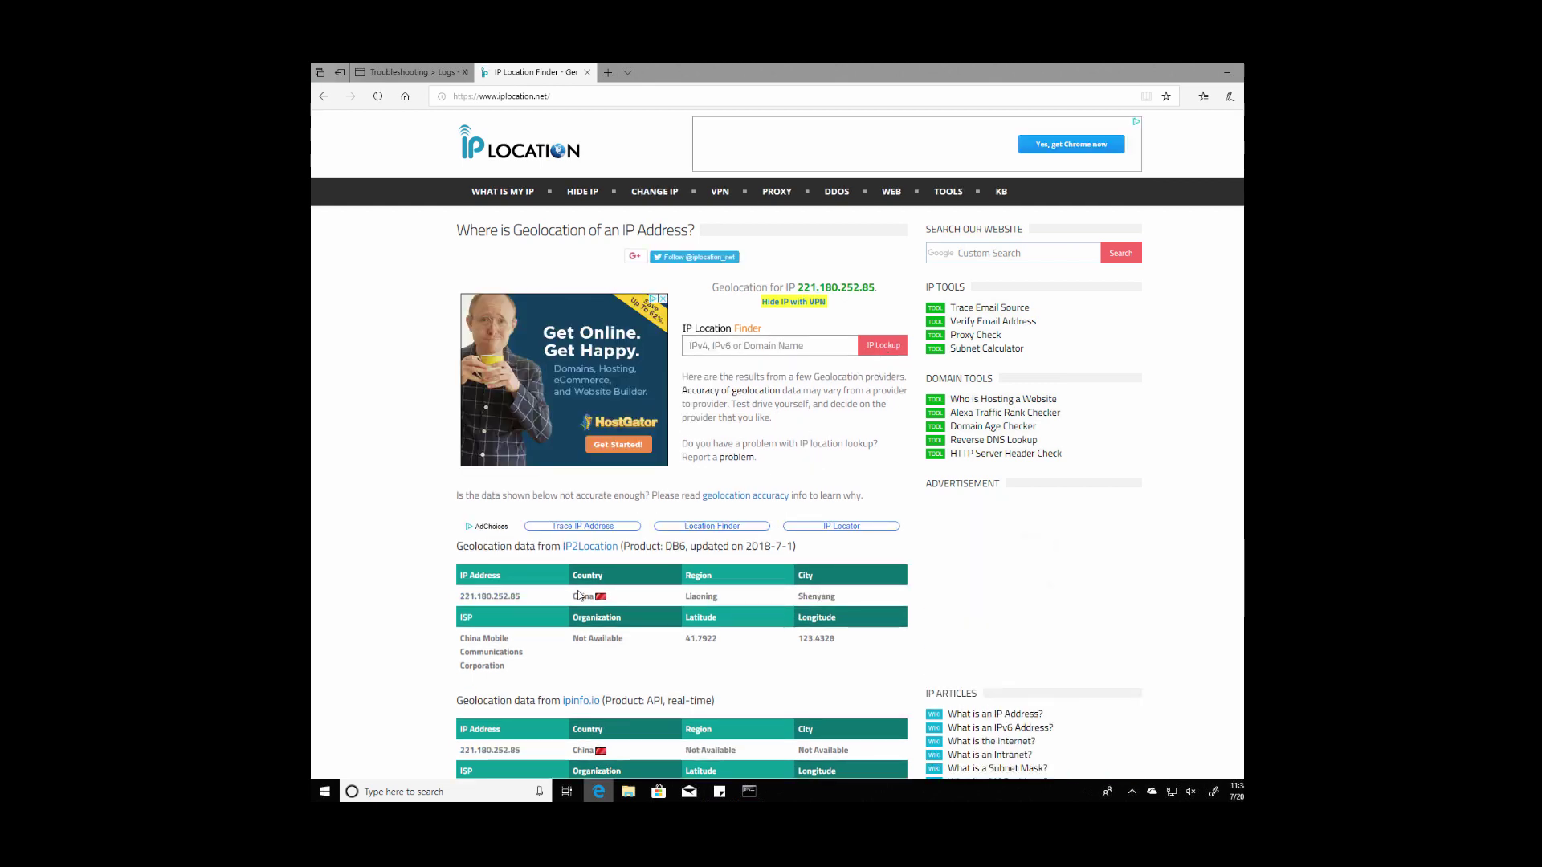
# Step: Return to the gateway's Troubleshooting > Logs page and log out of the admin session
pyautogui.click(427, 74)
pyautogui.scroll(1, 795, 183)
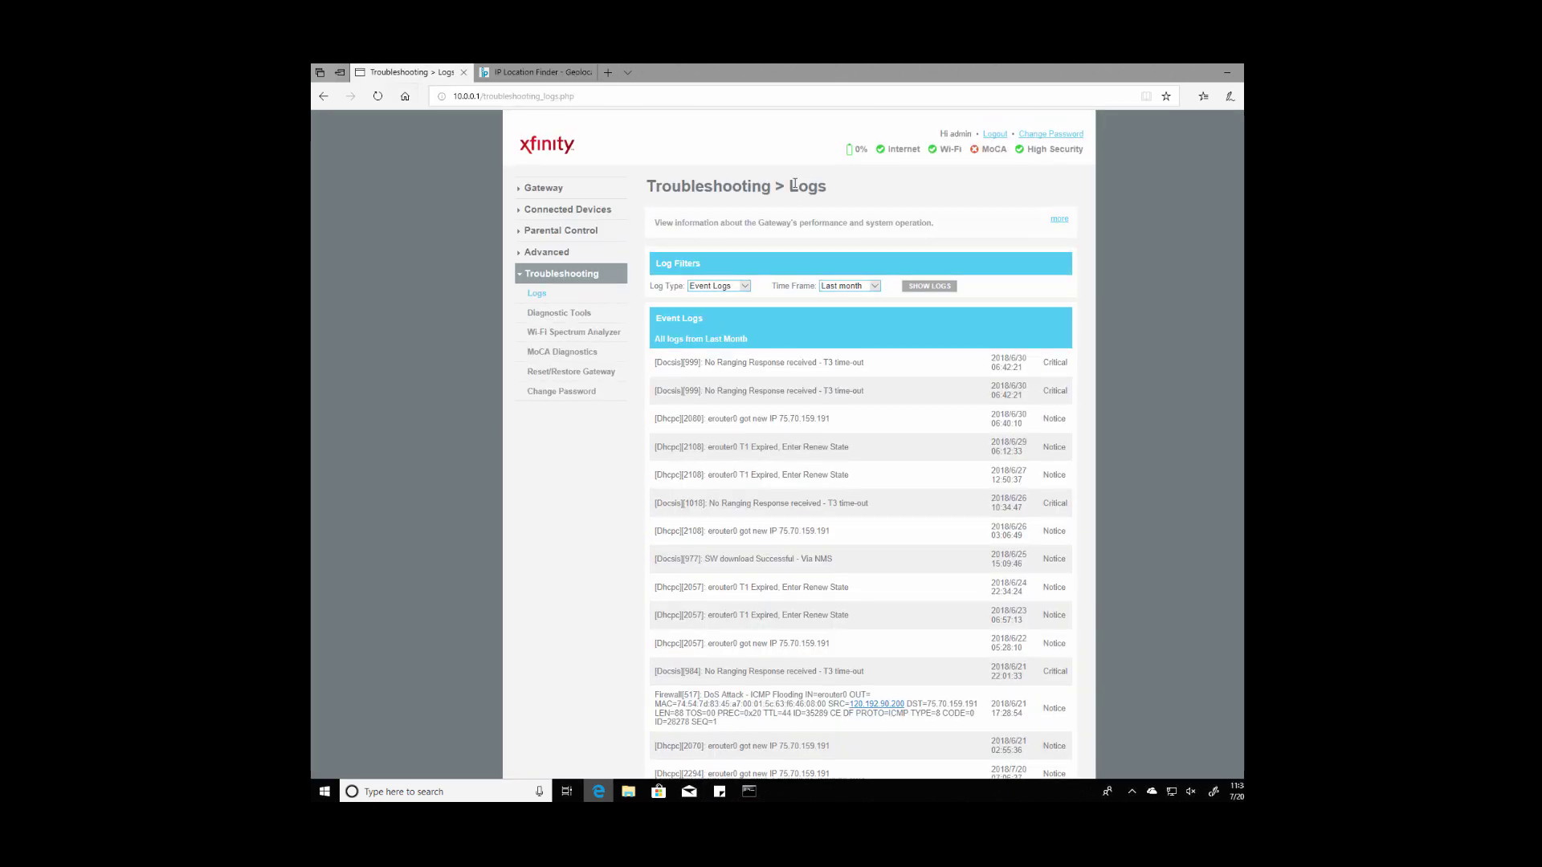
pyautogui.click(995, 134)
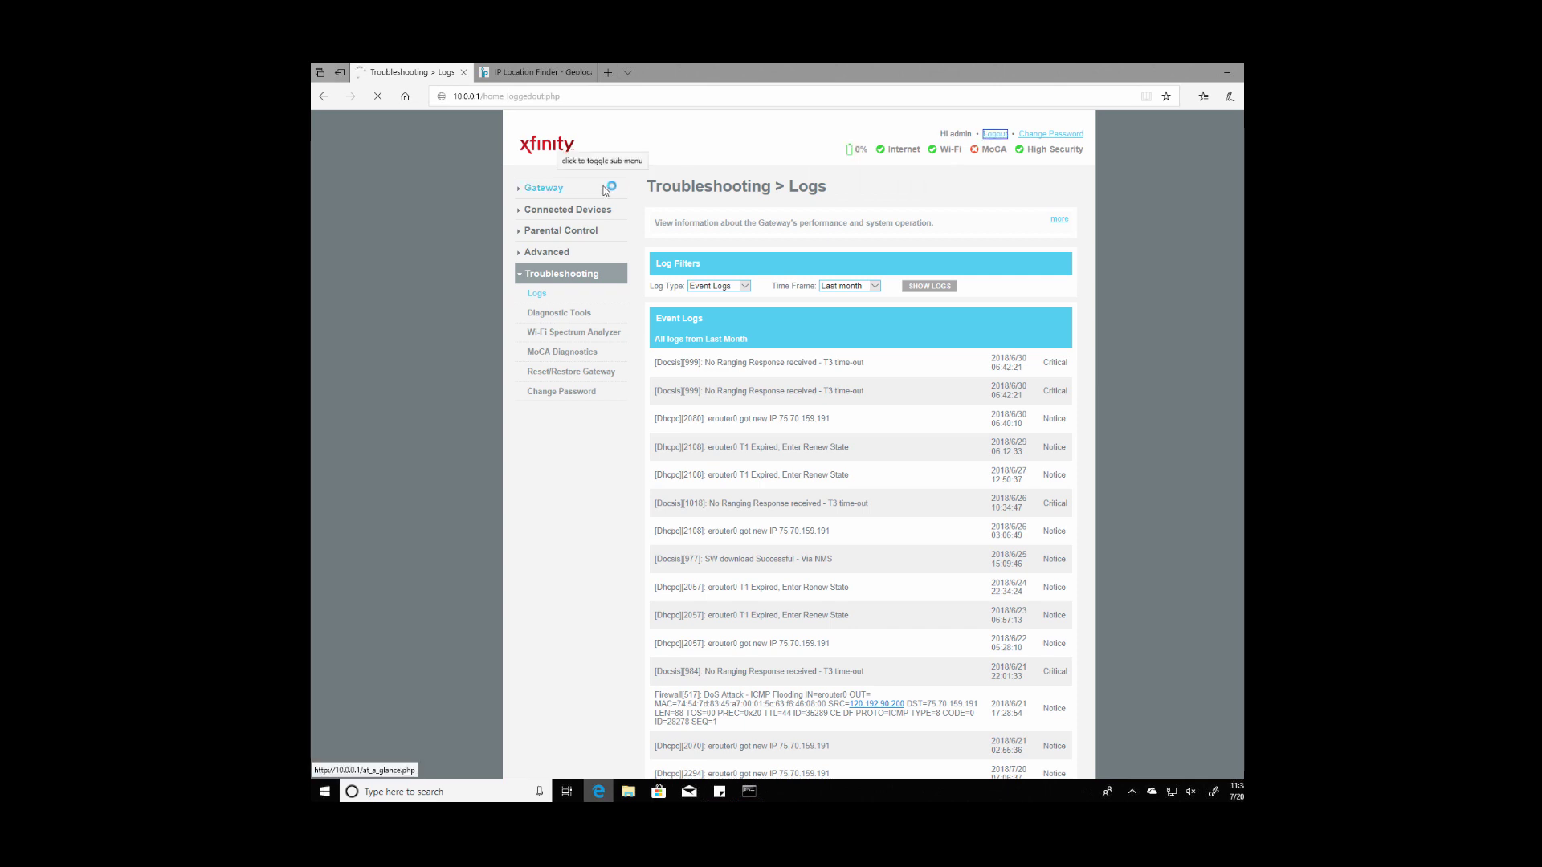